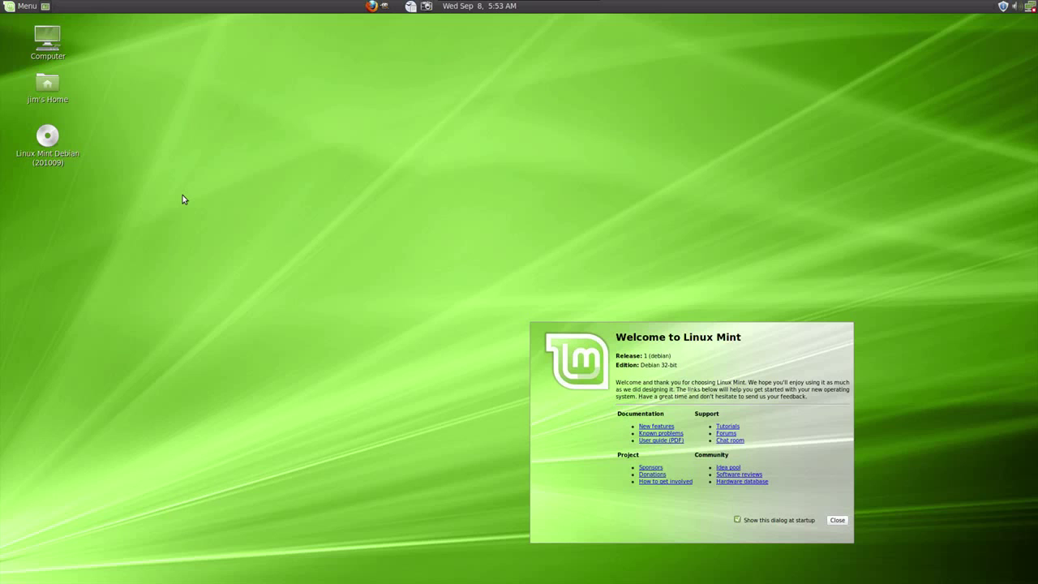
Browse the applications listed under the Administration, System Tools and Preferences categories
{"action": "left_click", "coordinate": [23, 6]}
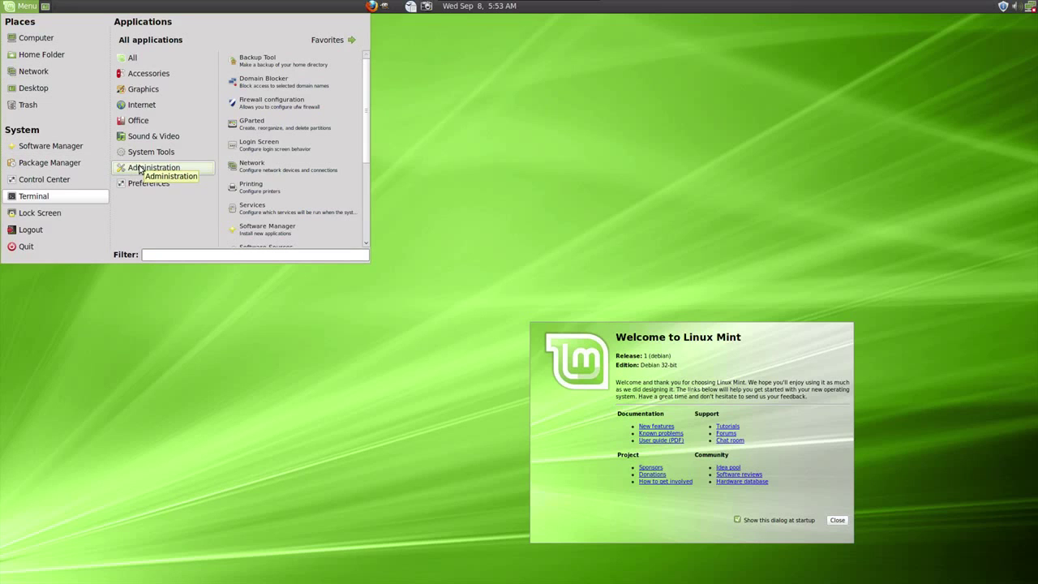
{"action": "scroll", "coordinate": [342, 120], "scroll_direction": "down", "scroll_amount": 2}
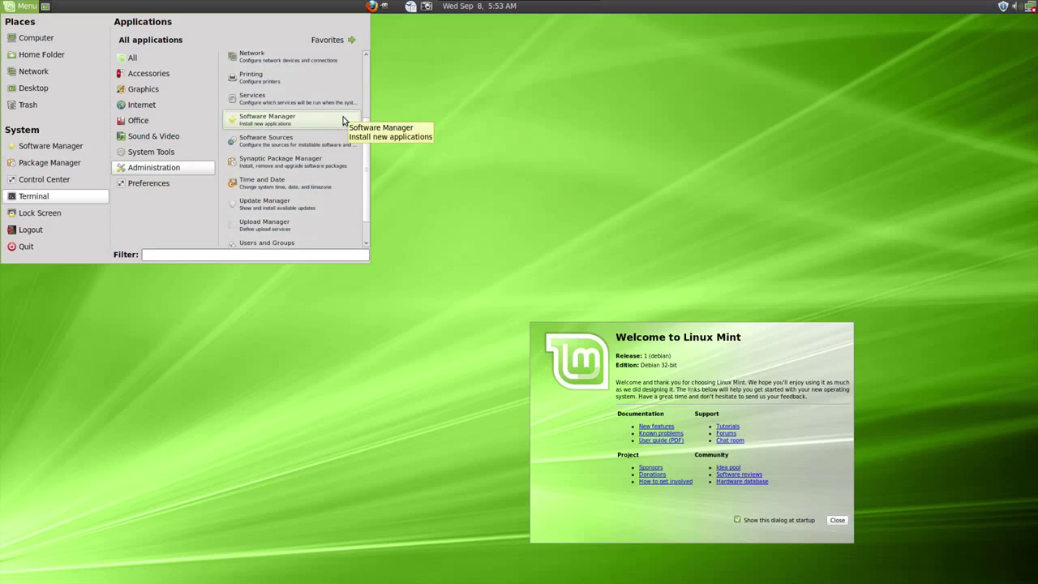
{"action": "mouse_move", "coordinate": [167, 151]}
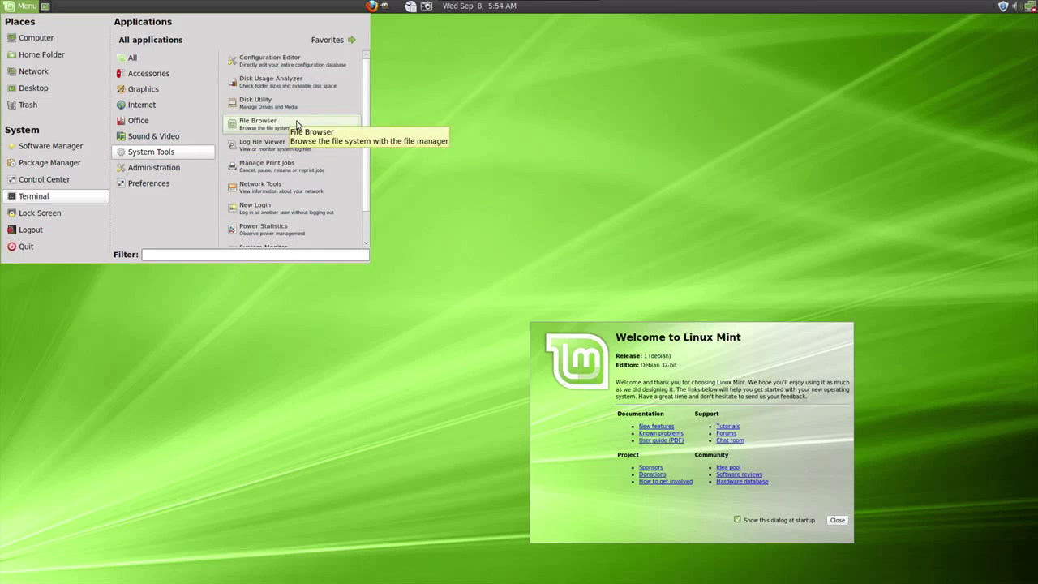
{"action": "scroll", "coordinate": [298, 128], "scroll_direction": "down", "scroll_amount": 2}
{"action": "mouse_move", "coordinate": [140, 168]}
{"action": "mouse_move", "coordinate": [155, 188]}
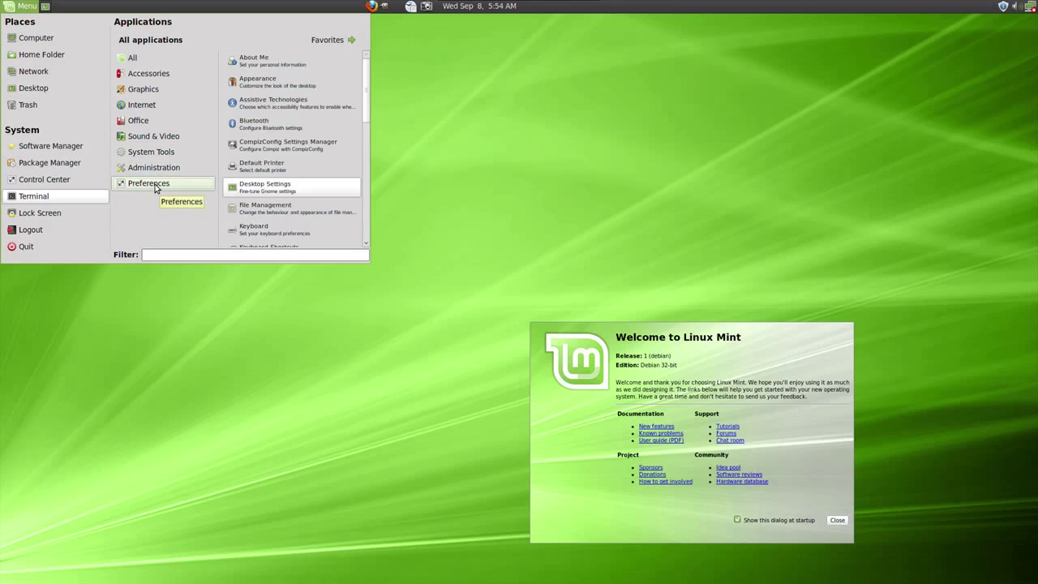
{"action": "scroll", "coordinate": [288, 153], "scroll_direction": "down", "scroll_amount": 3}
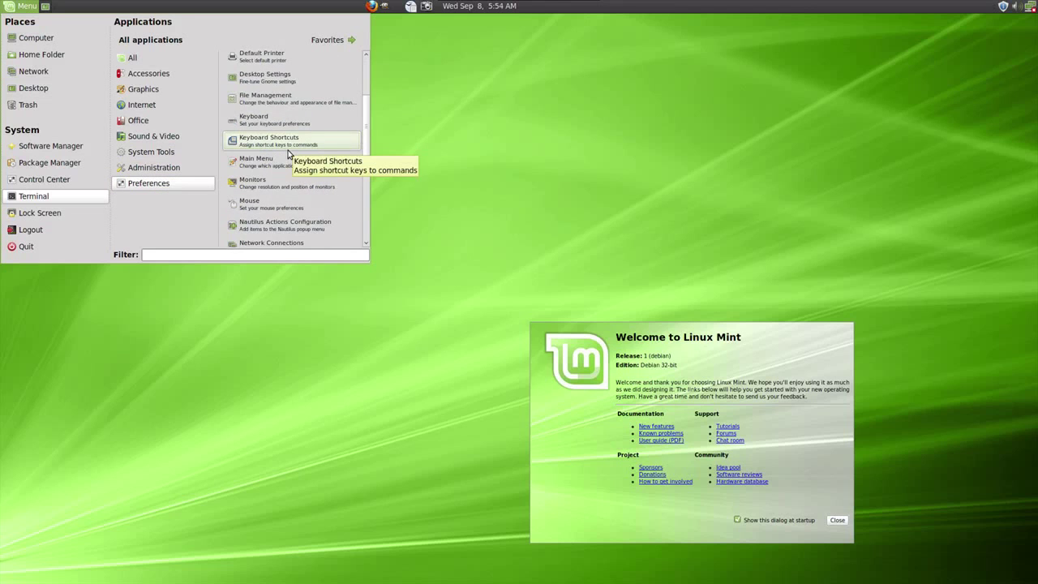
{"action": "scroll", "coordinate": [288, 154], "scroll_direction": "down", "scroll_amount": 1}
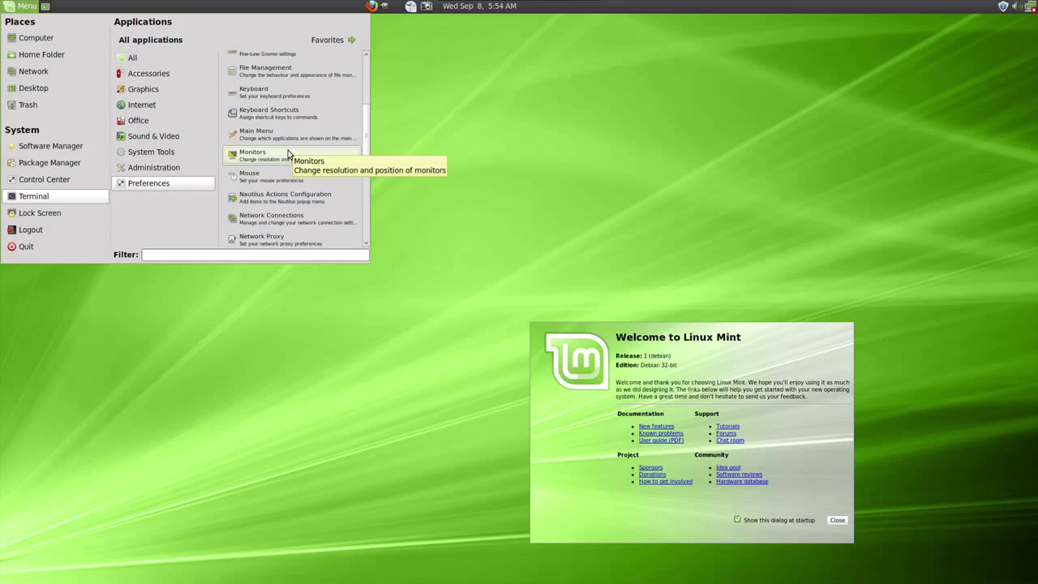
Launch the Backup Tool and reposition its window on the desktop
{"action": "mouse_move", "coordinate": [173, 172]}
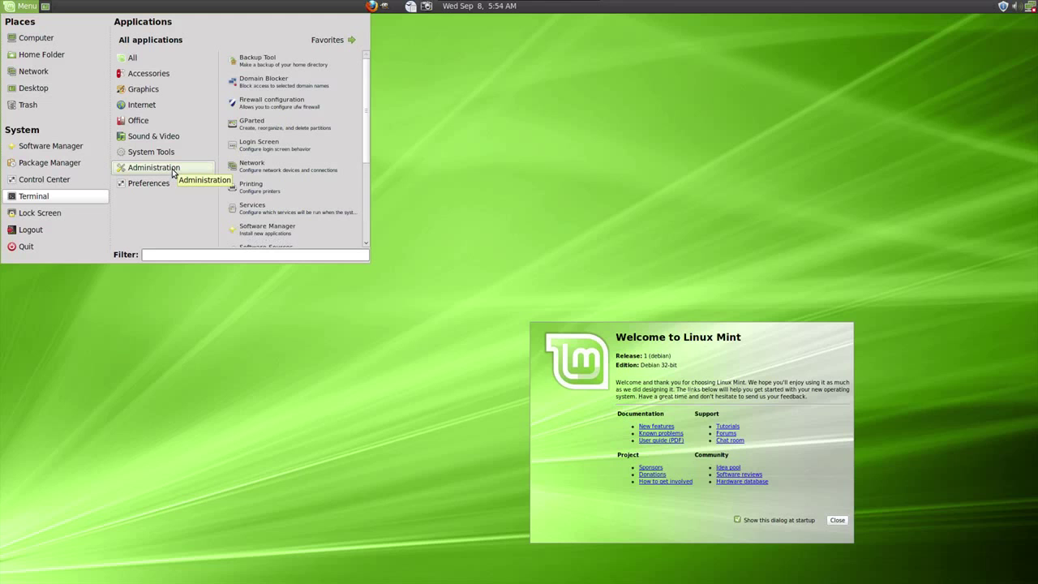
{"action": "left_click", "coordinate": [328, 57]}
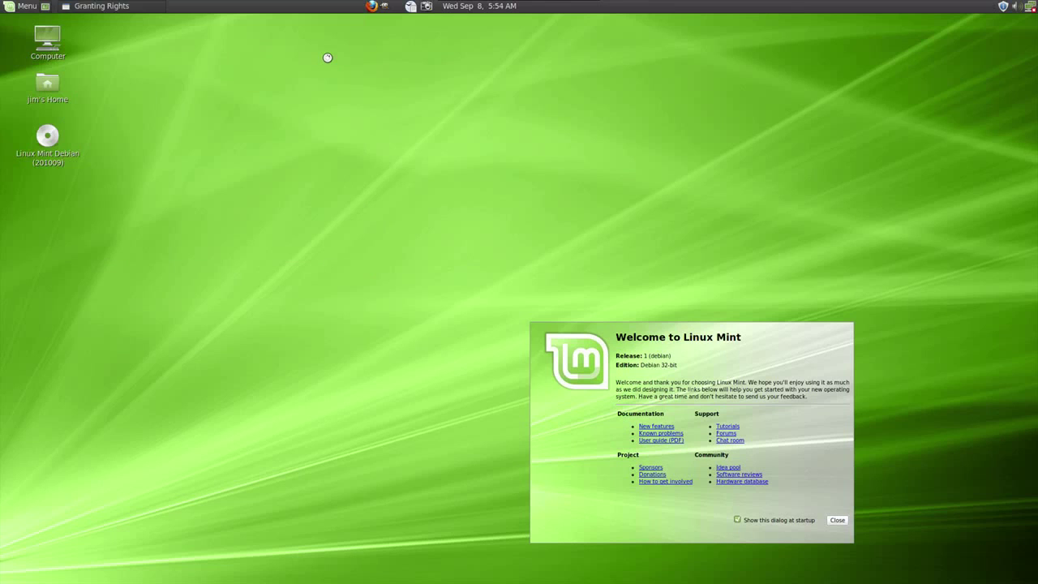
{"action": "left_click_drag", "start_coordinate": [420, 220], "coordinate": [351, 121]}
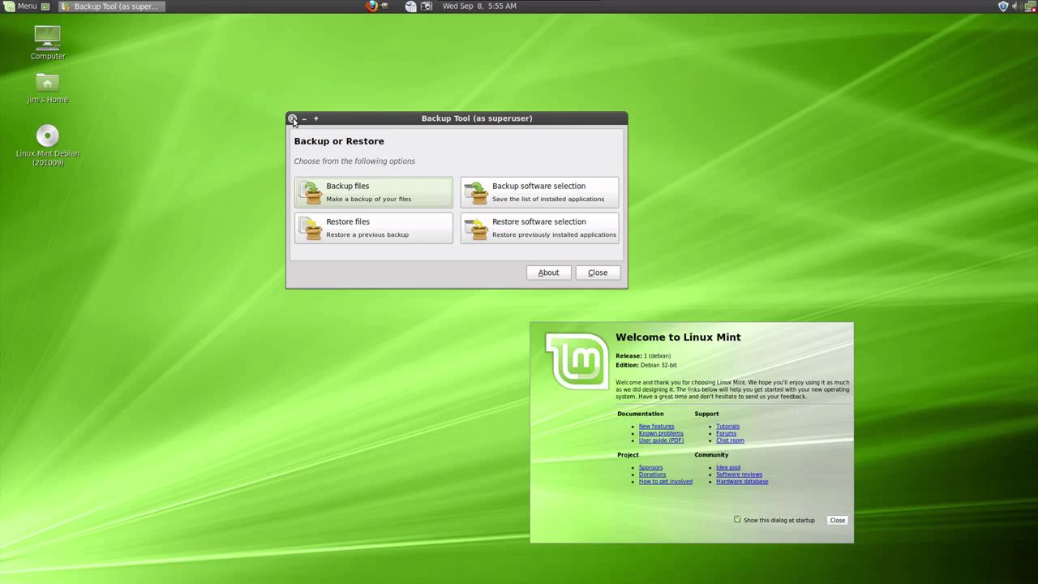
{"action": "left_click", "coordinate": [133, 68]}
Open Desktop Settings, close the Backup Tool and leave the settings window on a clear area of the desktop
{"action": "left_click", "coordinate": [24, 5]}
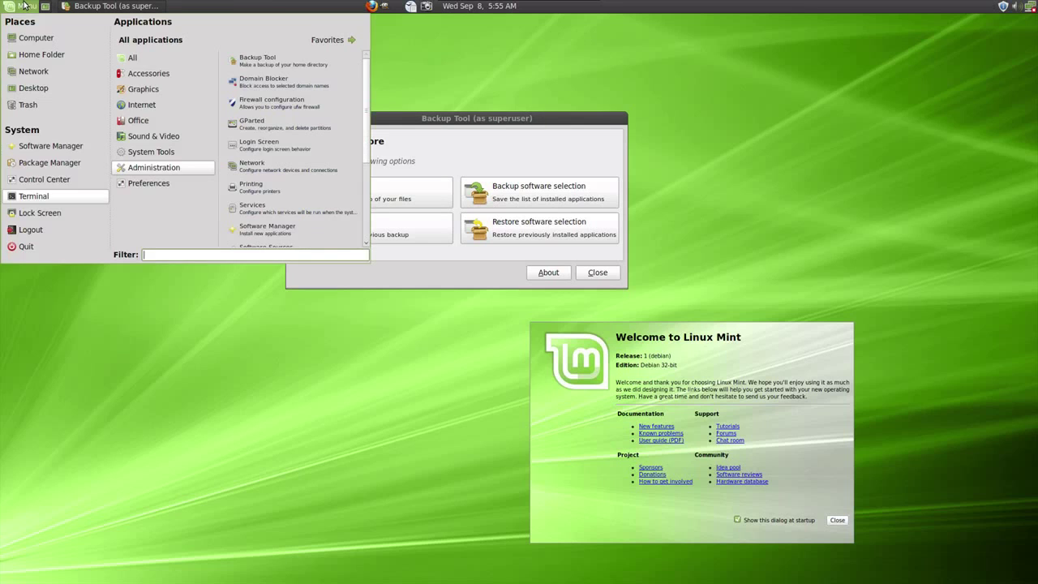
{"action": "mouse_move", "coordinate": [150, 156]}
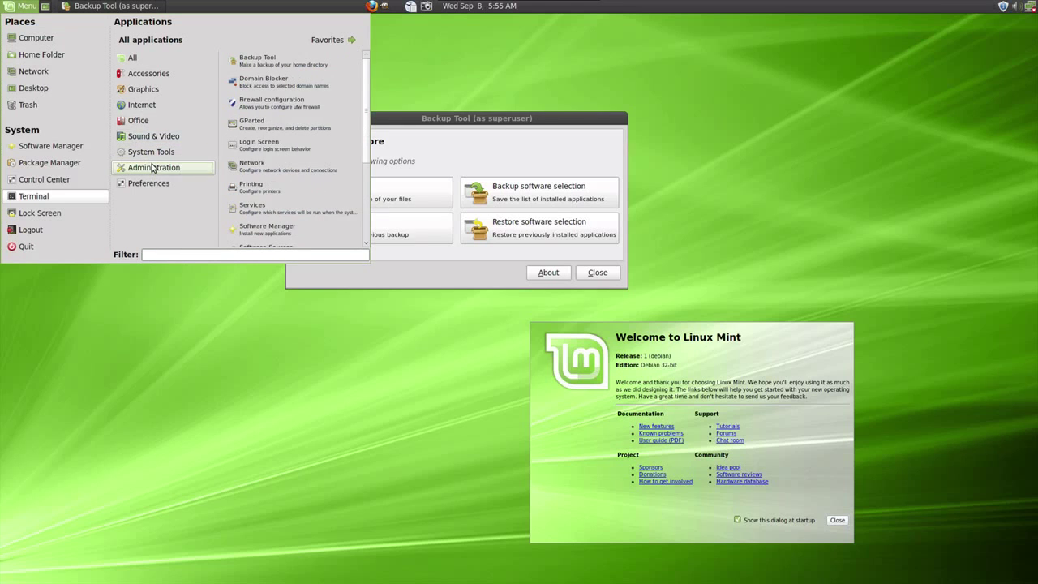
{"action": "mouse_move", "coordinate": [146, 183]}
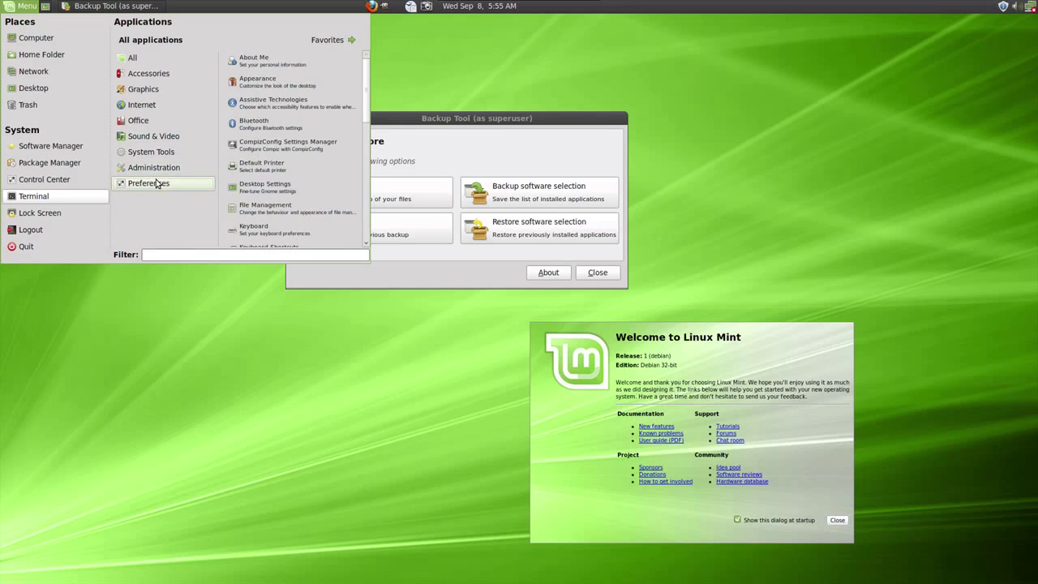
{"action": "left_click", "coordinate": [287, 188]}
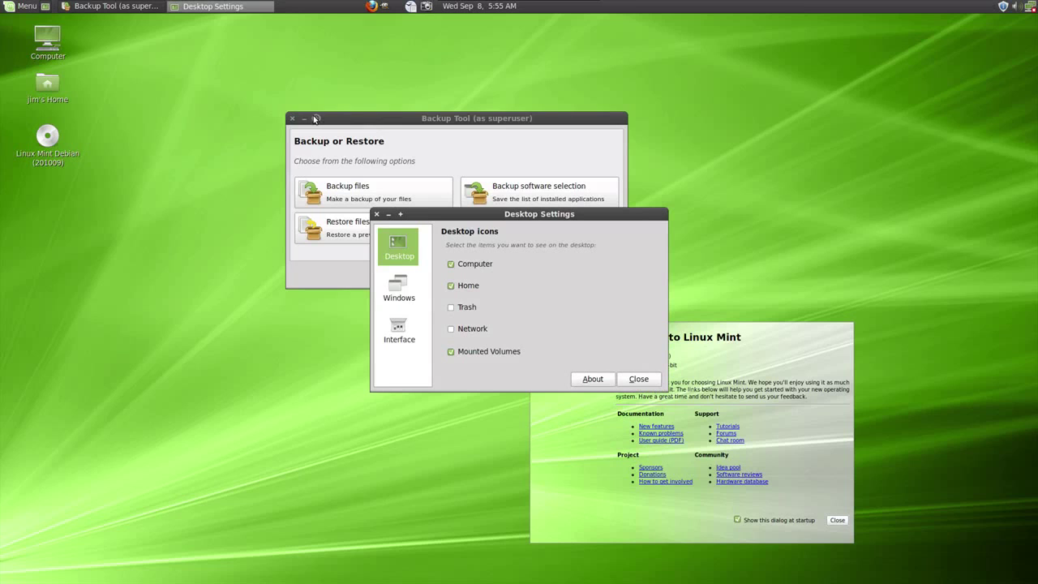
{"action": "left_click", "coordinate": [292, 119]}
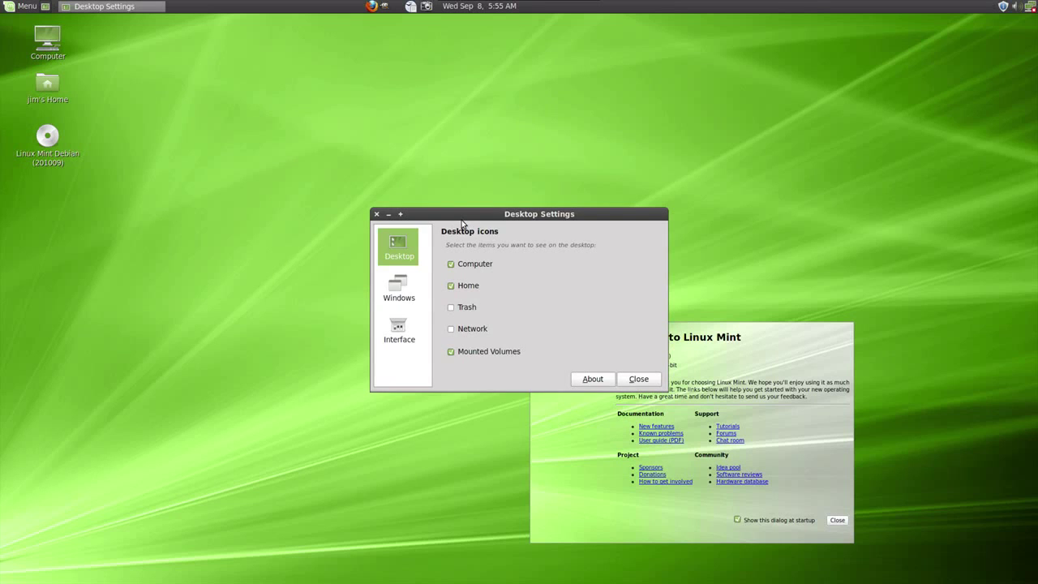
{"action": "left_click_drag", "start_coordinate": [462, 228], "coordinate": [358, 100]}
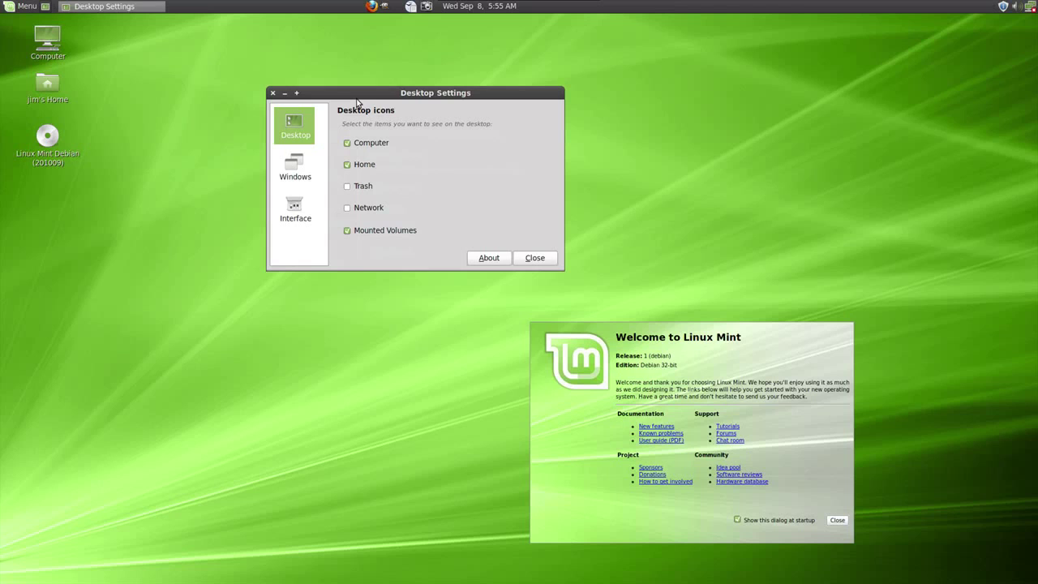
In the Windows section of Desktop Settings, try the Traditional style (Right) buttons layout and switch back to Mac style (Left)
{"action": "left_click", "coordinate": [308, 181]}
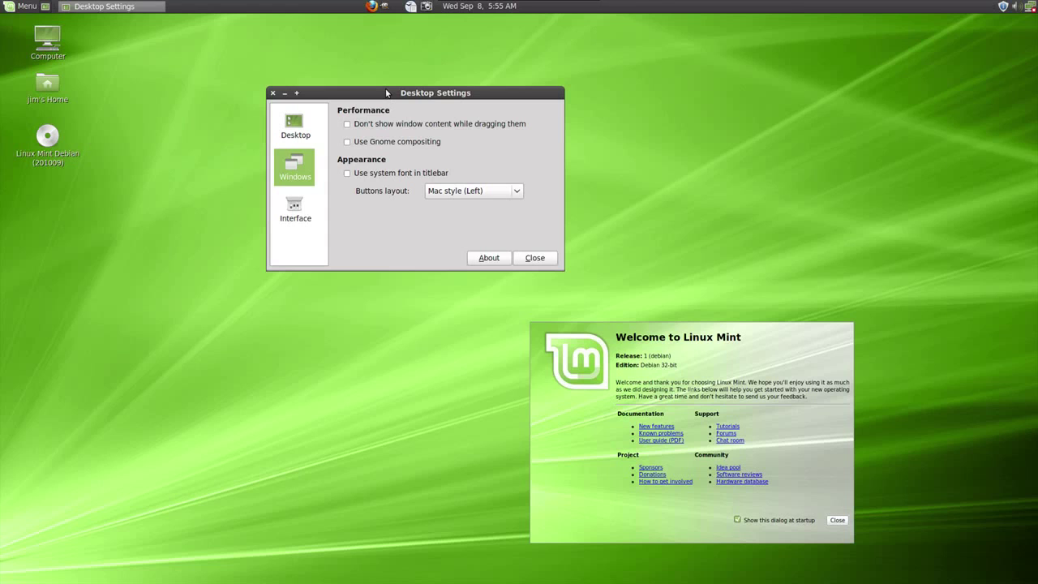
{"action": "left_click", "coordinate": [444, 197]}
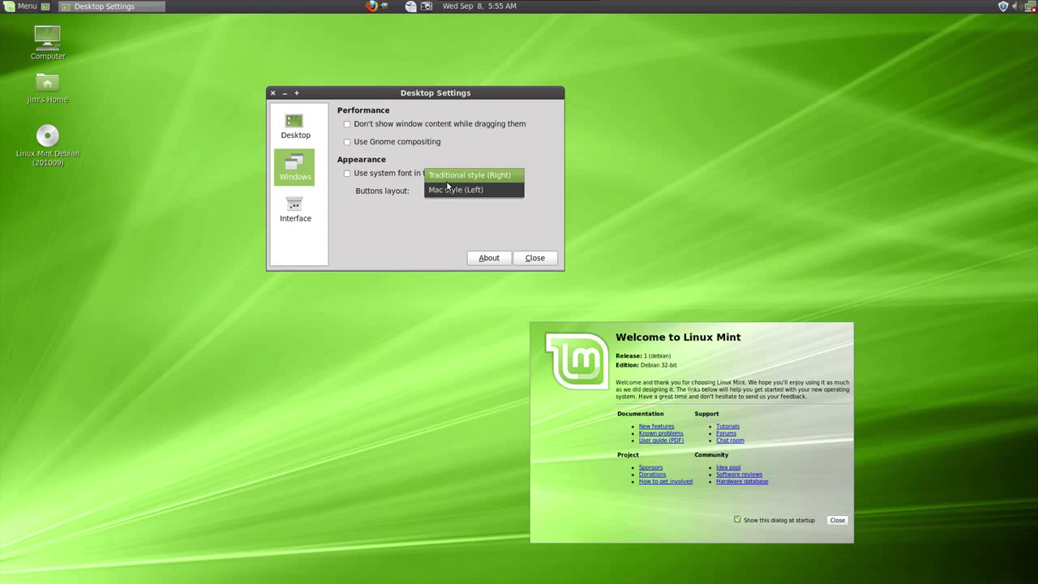
{"action": "left_click", "coordinate": [451, 191]}
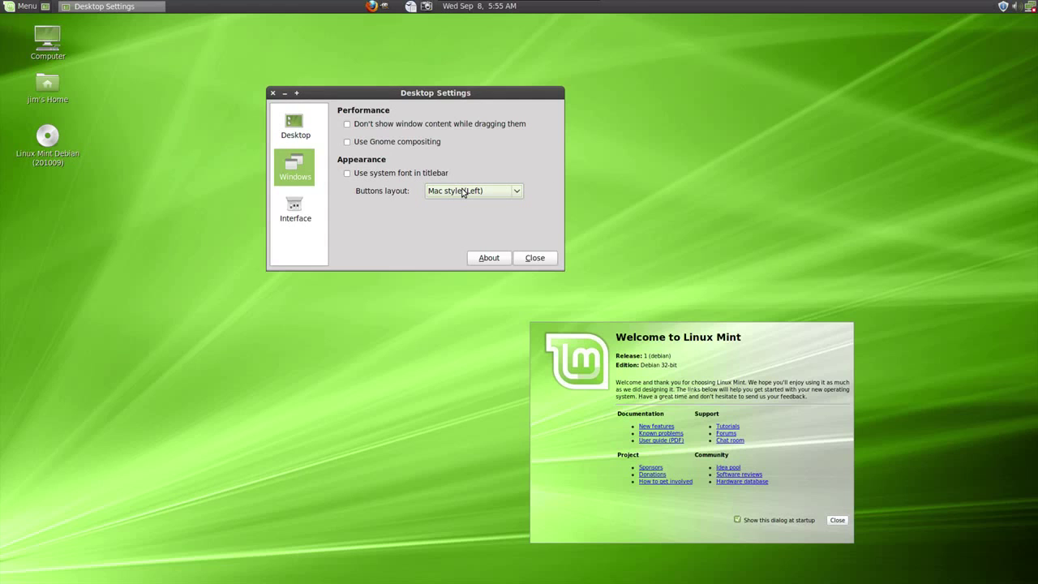
{"action": "left_click", "coordinate": [463, 192]}
{"action": "left_click", "coordinate": [462, 176]}
{"action": "left_click", "coordinate": [460, 191]}
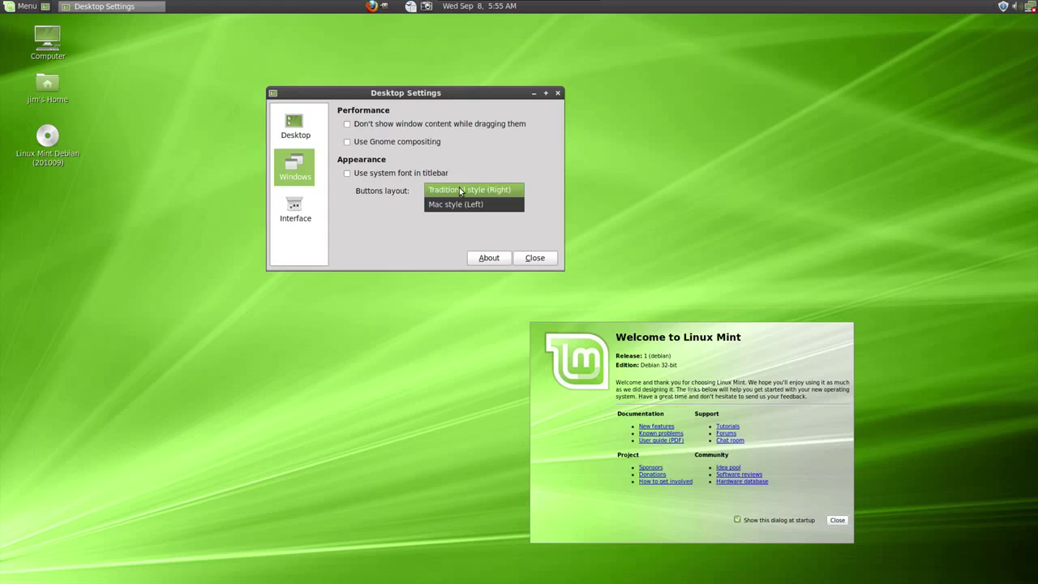
{"action": "left_click", "coordinate": [452, 204]}
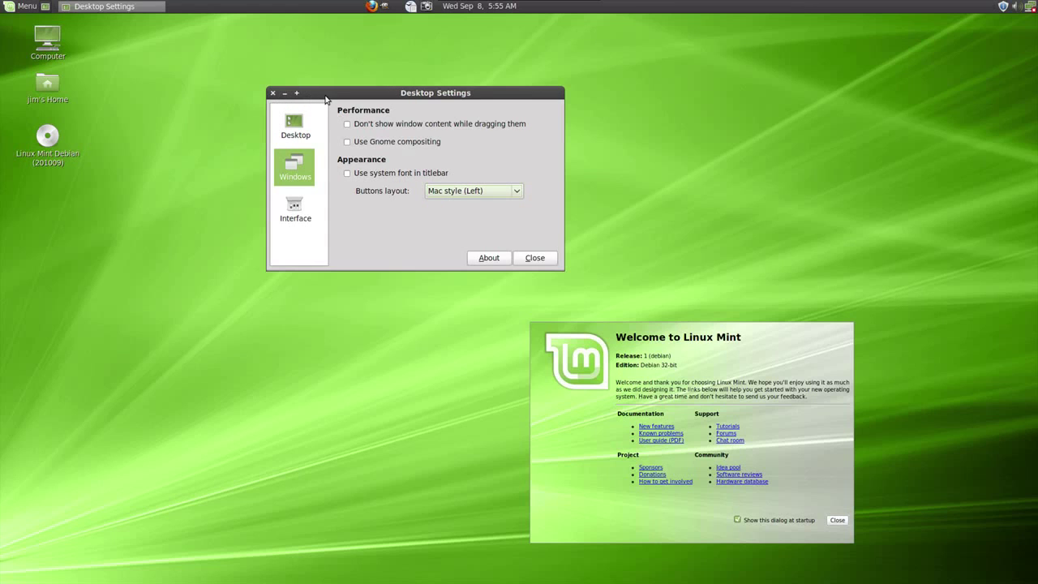
Move the Desktop Settings window slightly and toggle the buttons layout once more to Traditional style (Right) and back to Mac style (Left)
{"action": "left_click_drag", "start_coordinate": [326, 98], "coordinate": [340, 79]}
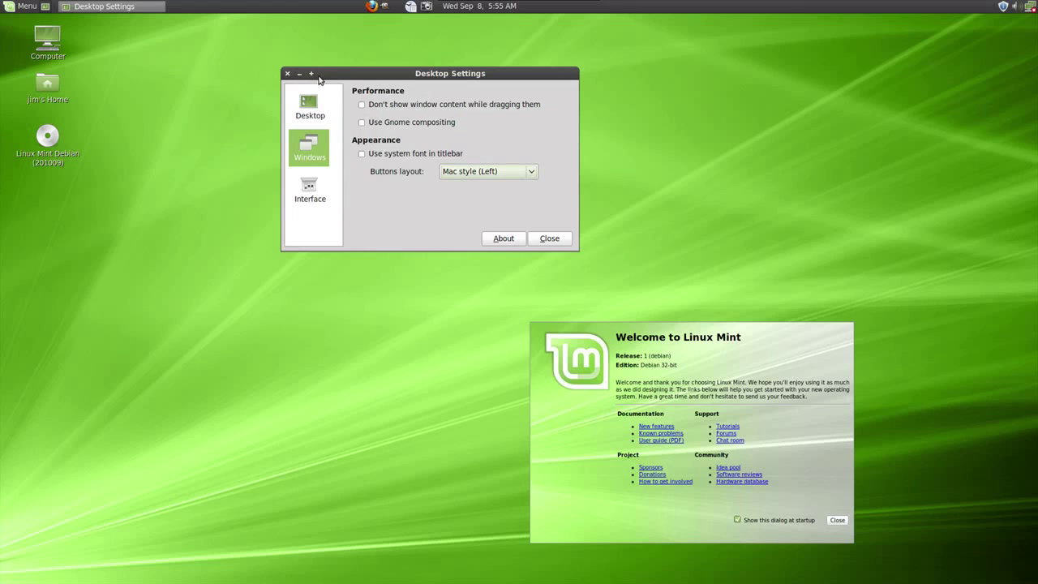
{"action": "left_click", "coordinate": [460, 176]}
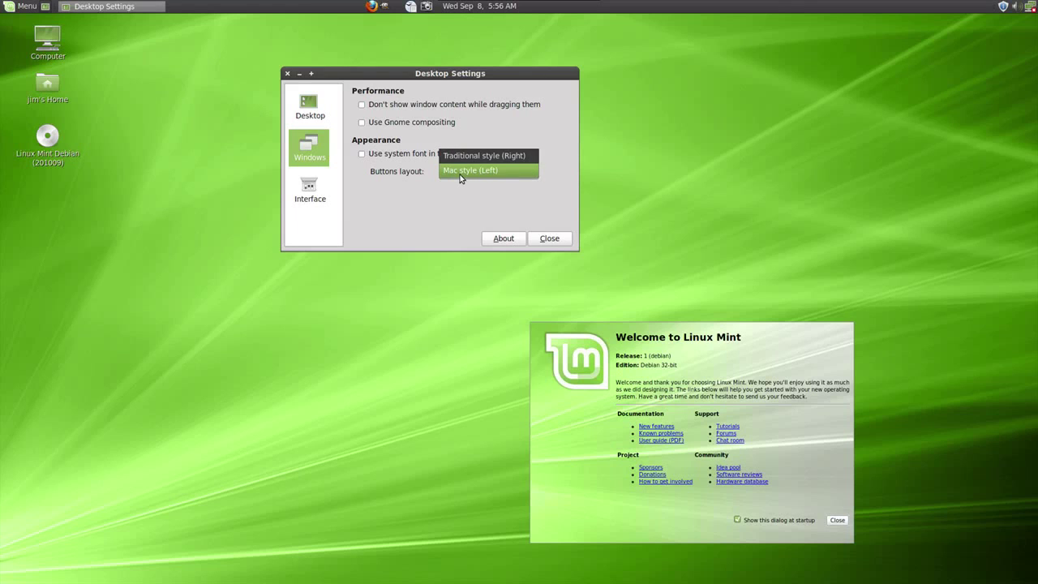
{"action": "left_click", "coordinate": [459, 155]}
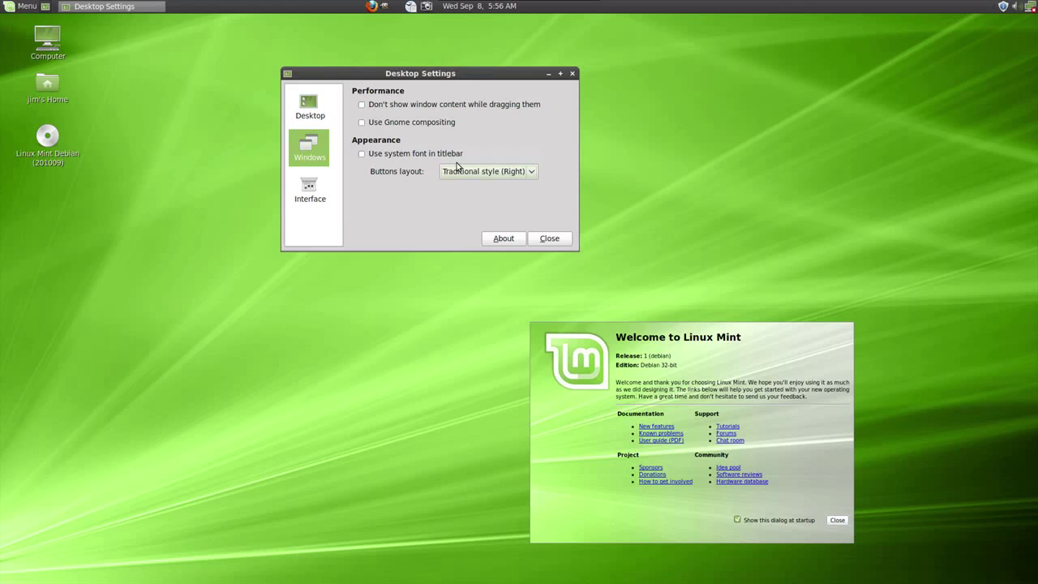
{"action": "left_click", "coordinate": [461, 174]}
{"action": "left_click", "coordinate": [464, 185]}
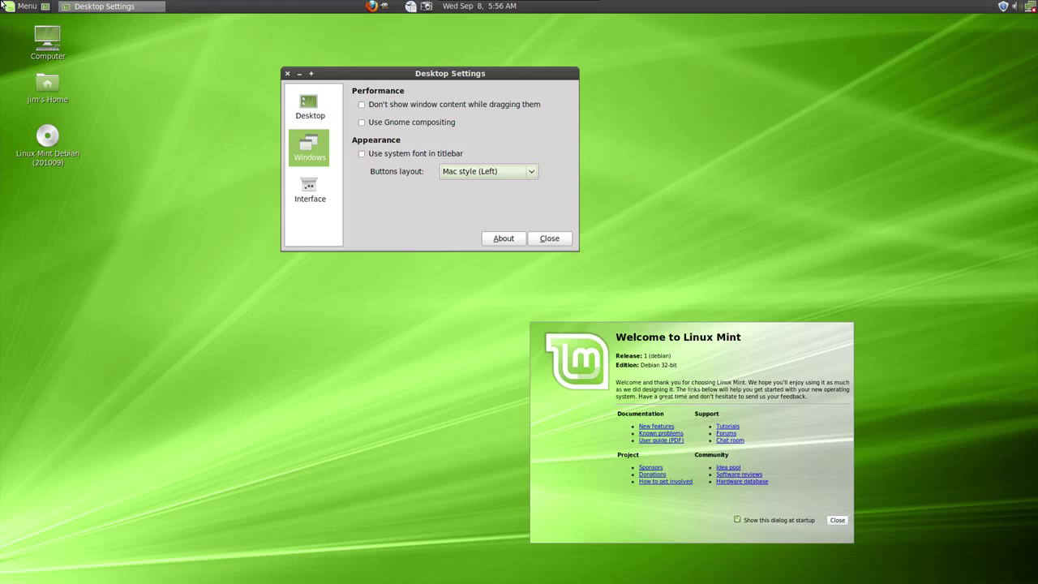
{"action": "left_click", "coordinate": [48, 6]}
{"action": "left_click", "coordinate": [47, 6]}
{"action": "left_click", "coordinate": [27, 6]}
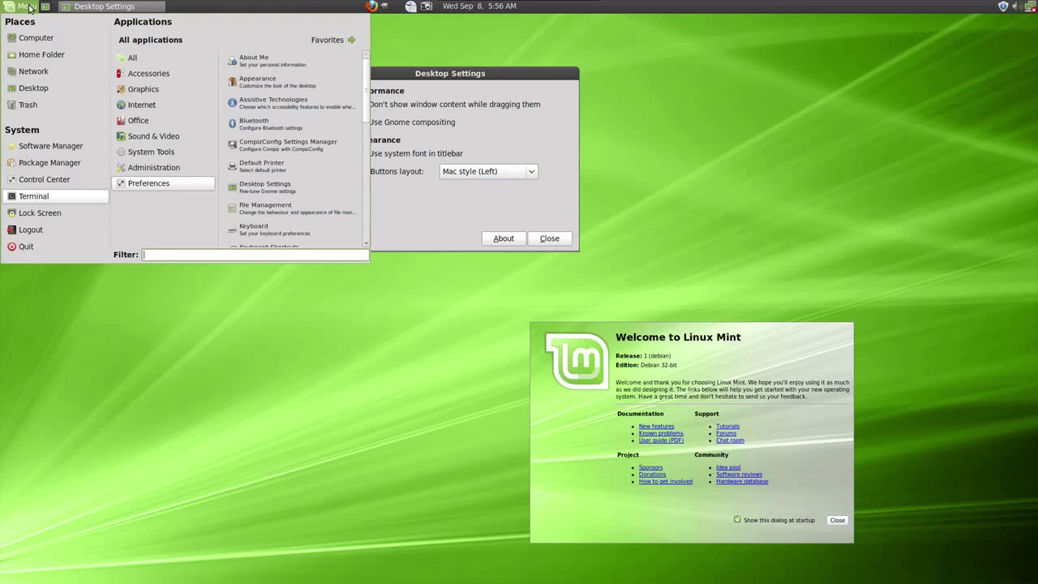
{"action": "key", "text": "Escape"}
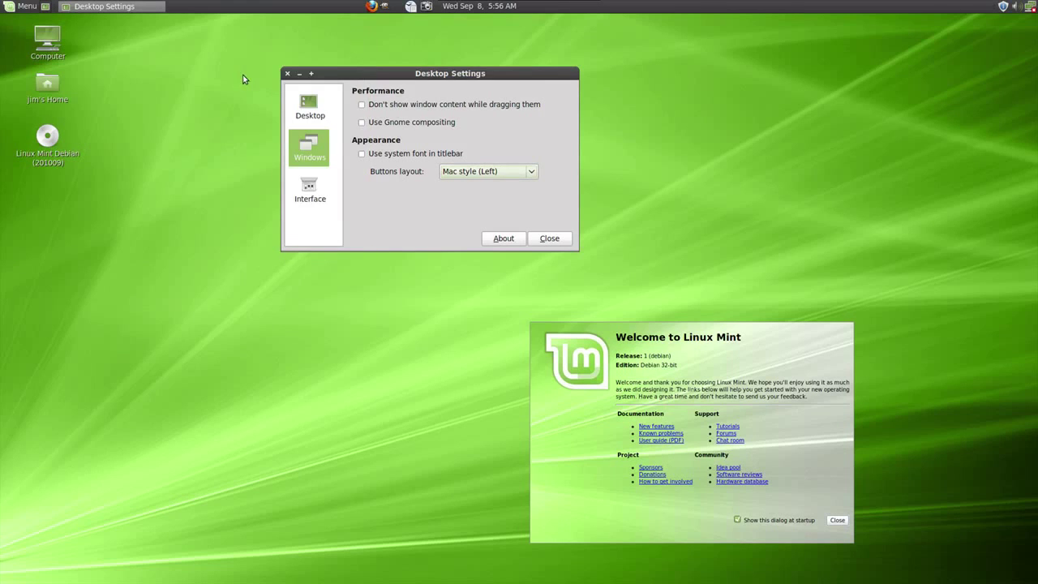
Close Desktop Settings and open the Software Manager, moving its window closer to the desktop's upper-left area
{"action": "left_click", "coordinate": [286, 76]}
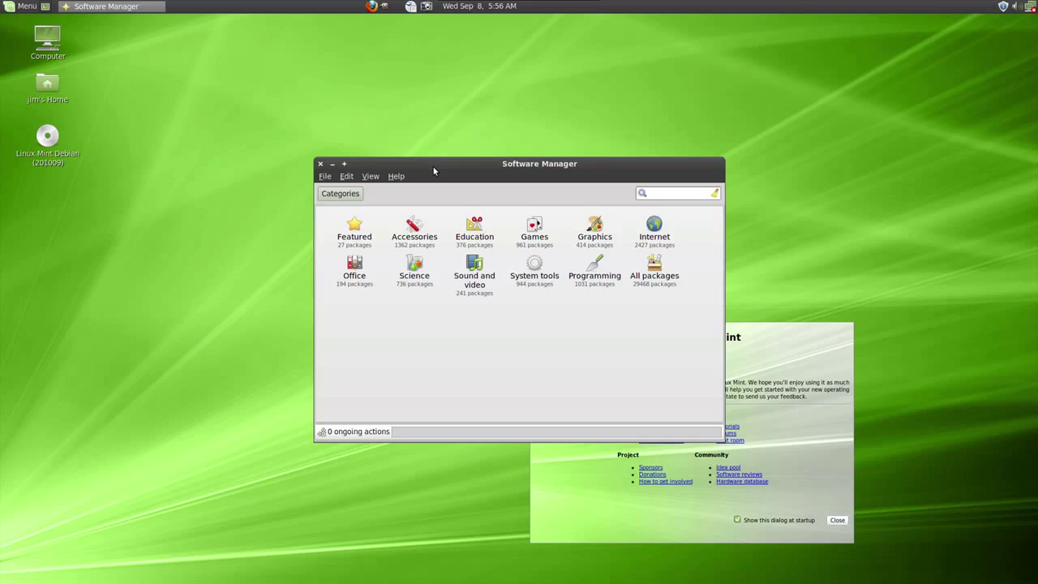
{"action": "left_click_drag", "start_coordinate": [433, 171], "coordinate": [335, 79]}
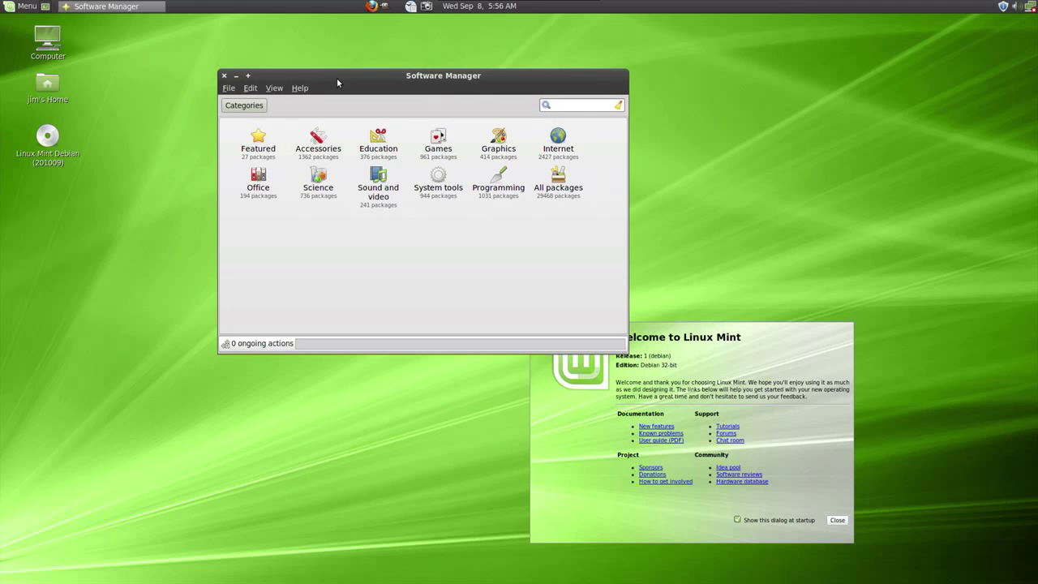
{"action": "left_click_drag", "start_coordinate": [337, 77], "coordinate": [297, 56]}
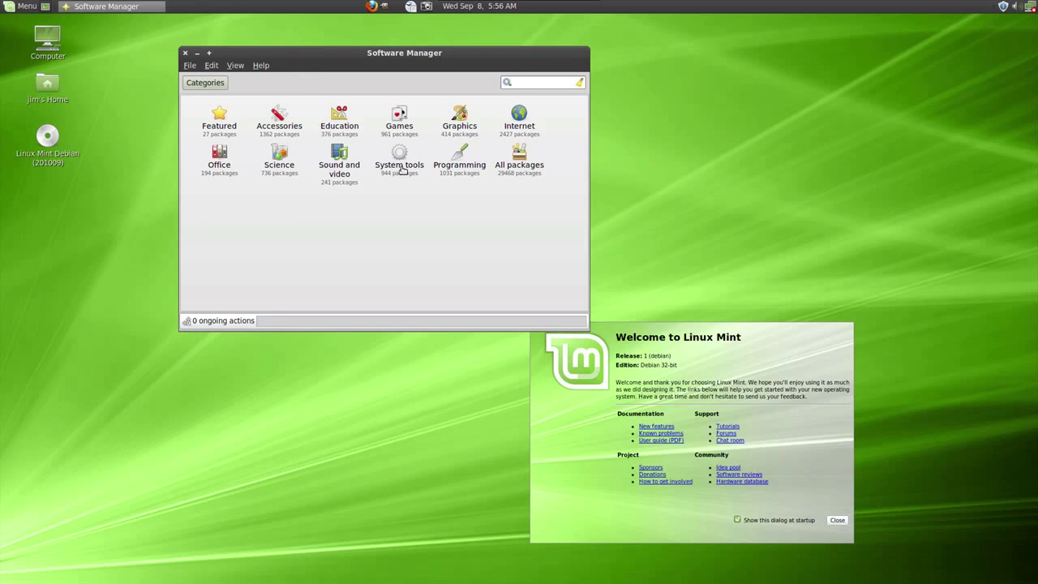
Open the chromium-browser package details from the Featured category
{"action": "left_click", "coordinate": [529, 82]}
{"action": "left_click", "coordinate": [220, 116]}
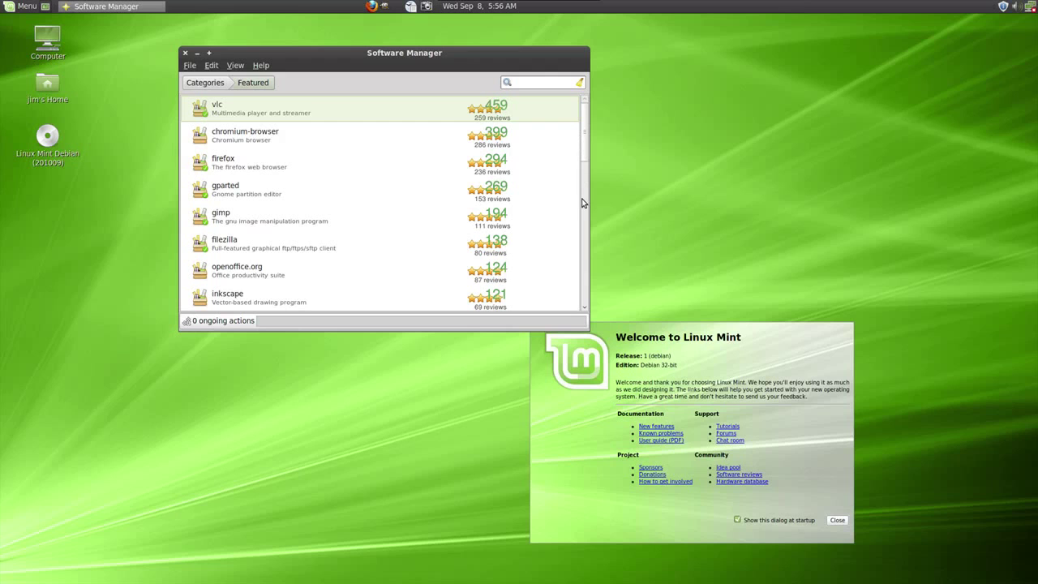
{"action": "left_click_drag", "start_coordinate": [585, 160], "coordinate": [587, 112]}
{"action": "left_click", "coordinate": [360, 136]}
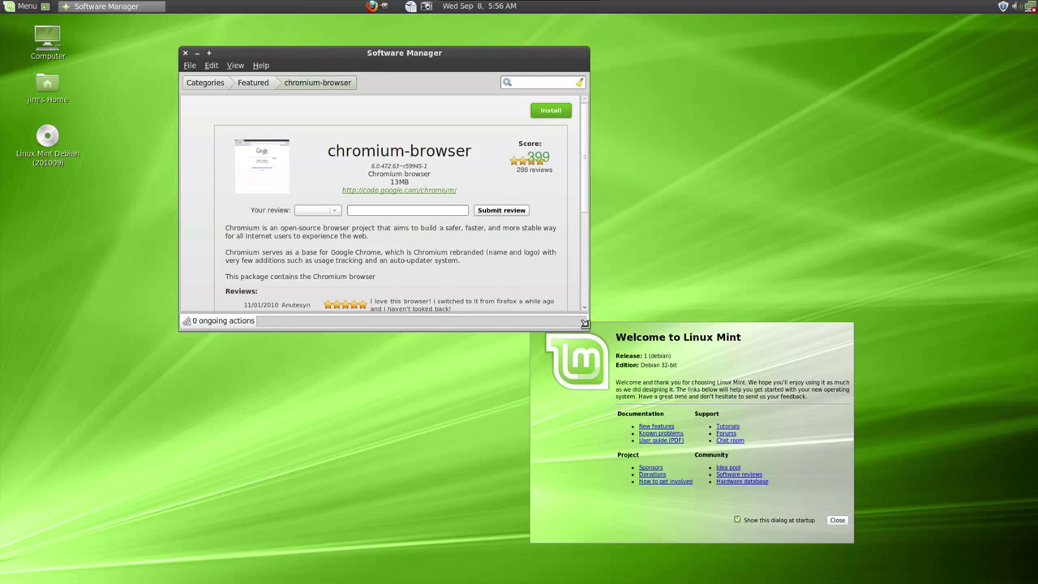
Enlarge the Software Manager window and look through the chromium-browser description and reviews
{"action": "left_click_drag", "start_coordinate": [585, 323], "coordinate": [644, 457]}
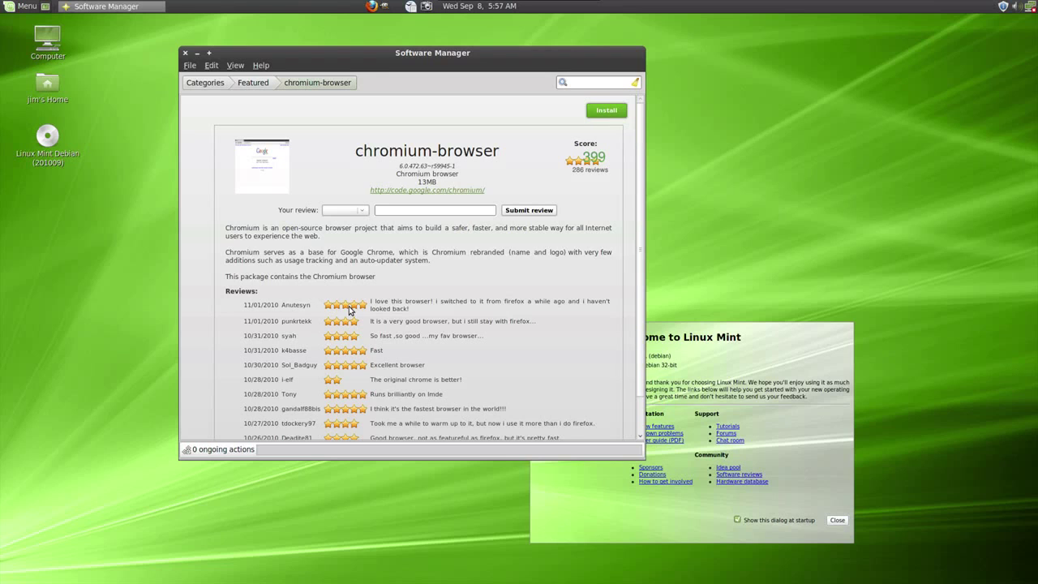
{"action": "scroll", "coordinate": [459, 253], "scroll_direction": "down", "scroll_amount": 1}
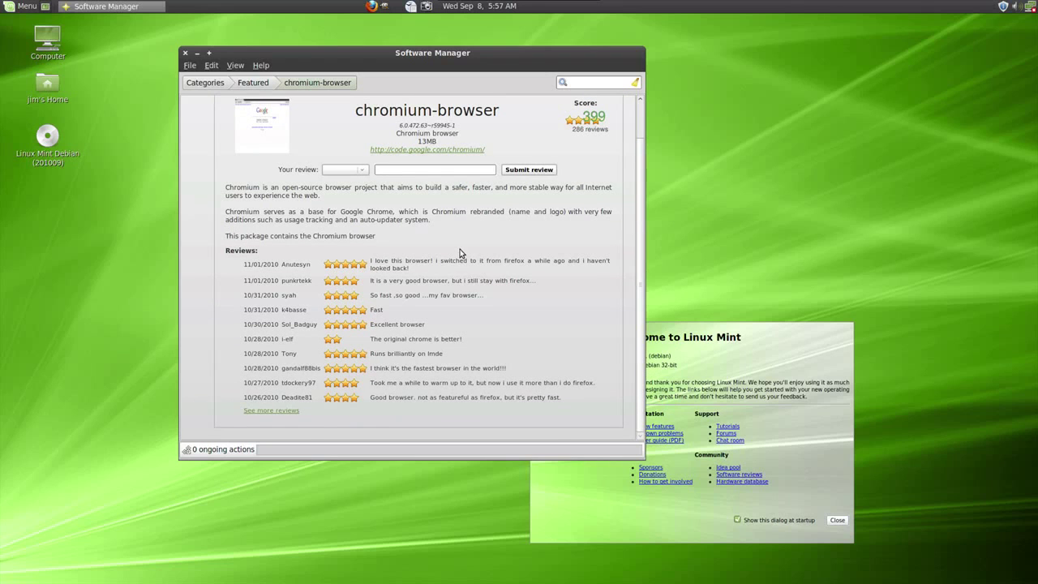
{"action": "scroll", "coordinate": [460, 253], "scroll_direction": "up", "scroll_amount": 1}
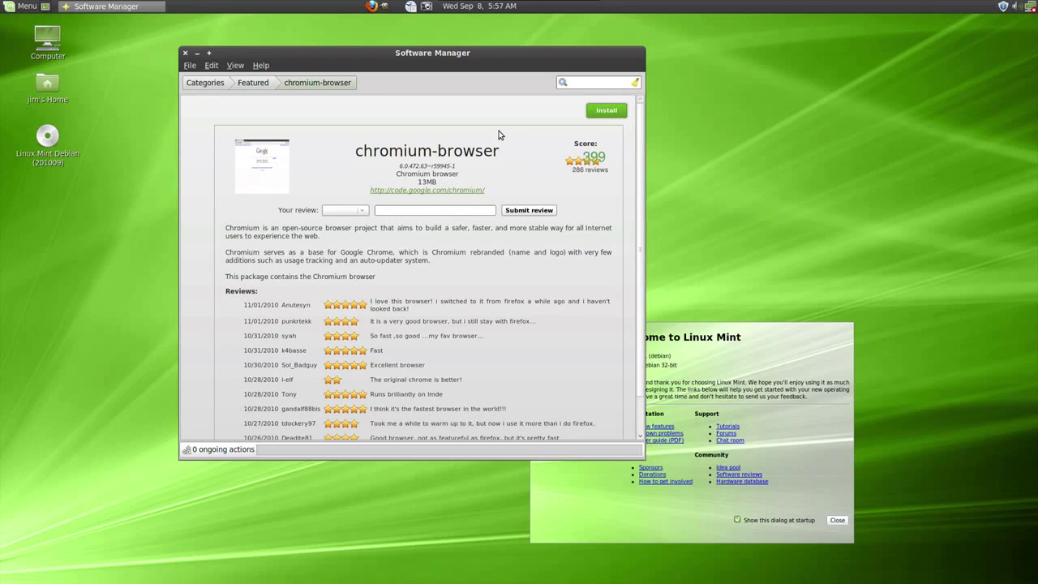
Install chromium-browser, authenticating with the root password
{"action": "left_click", "coordinate": [606, 112]}
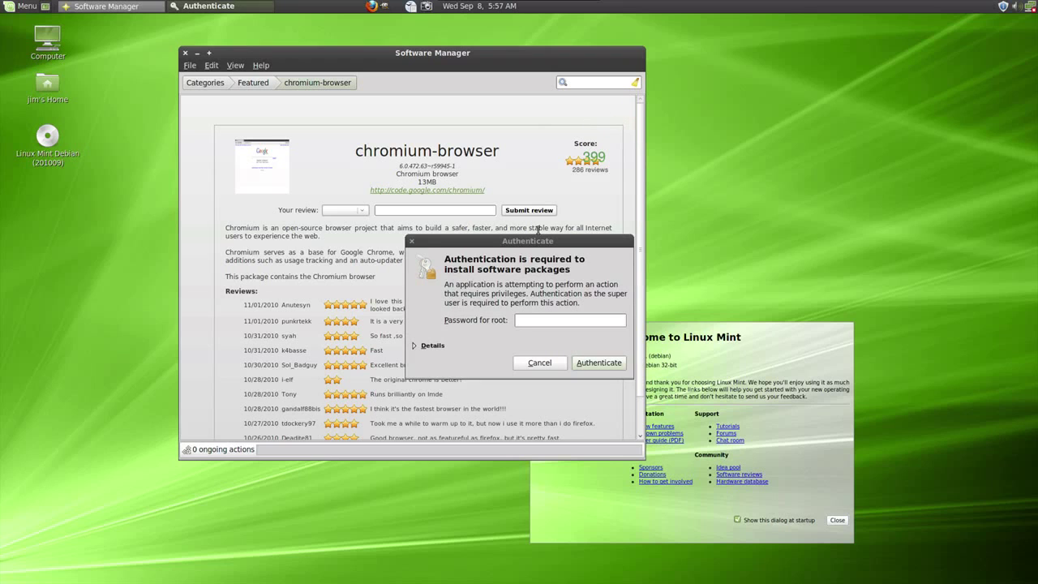
{"action": "left_click", "coordinate": [571, 319]}
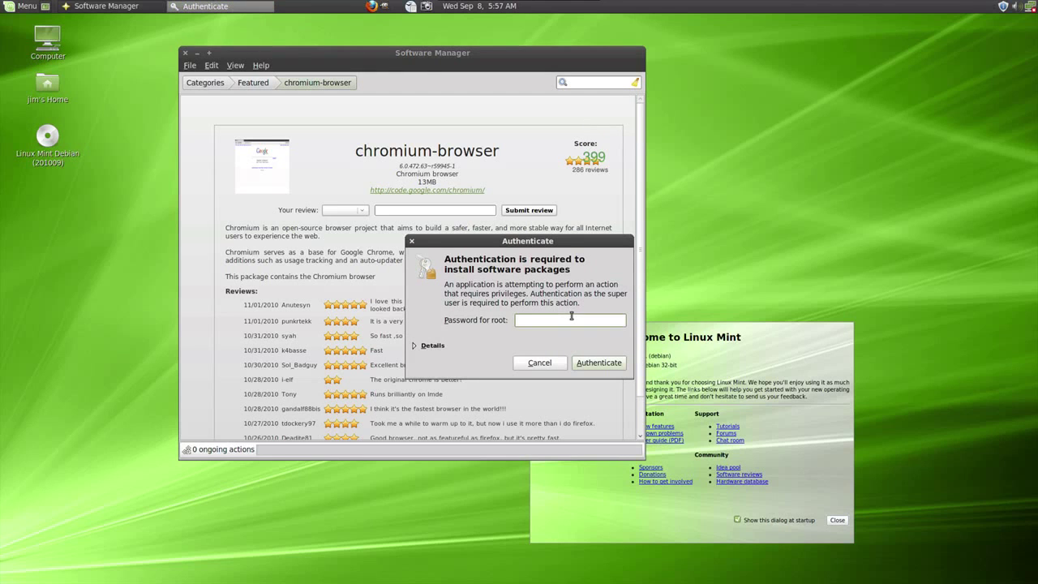
{"action": "type", "text": "••••••"}
{"action": "key", "text": "Return"}
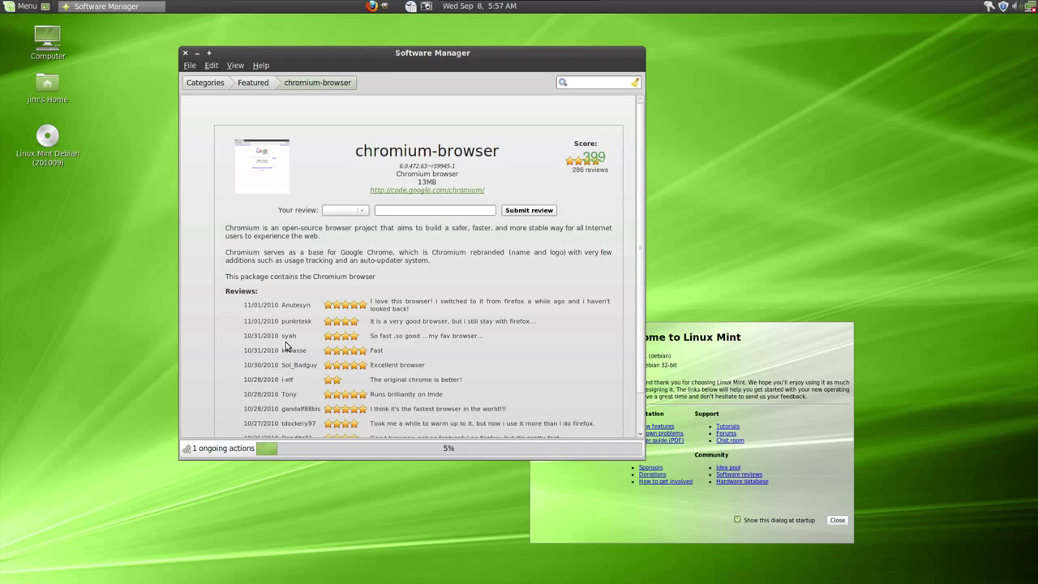
Return to the Featured category and open the vlc package details
{"action": "left_click", "coordinate": [253, 82]}
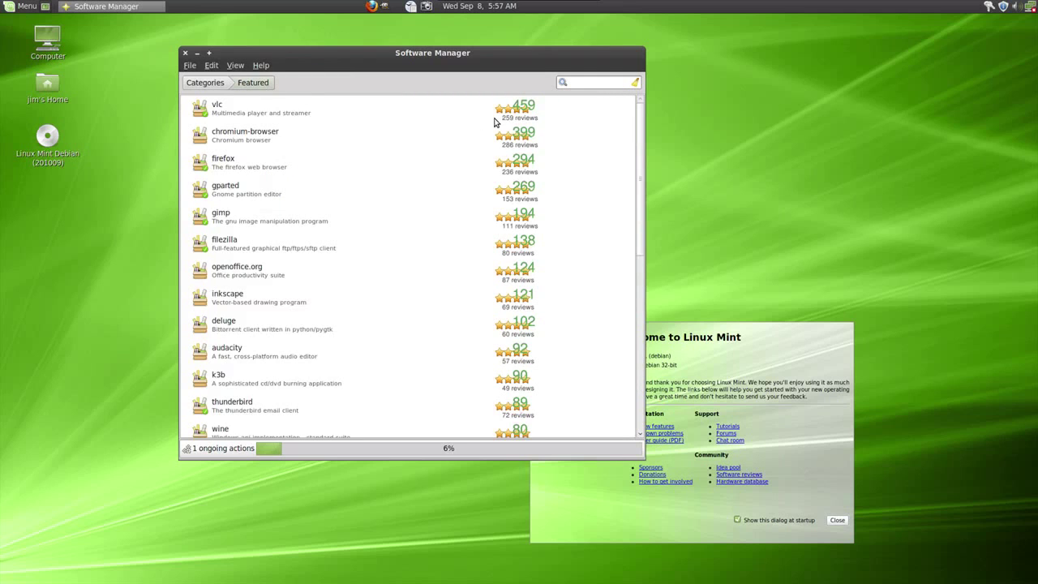
{"action": "left_click", "coordinate": [479, 118]}
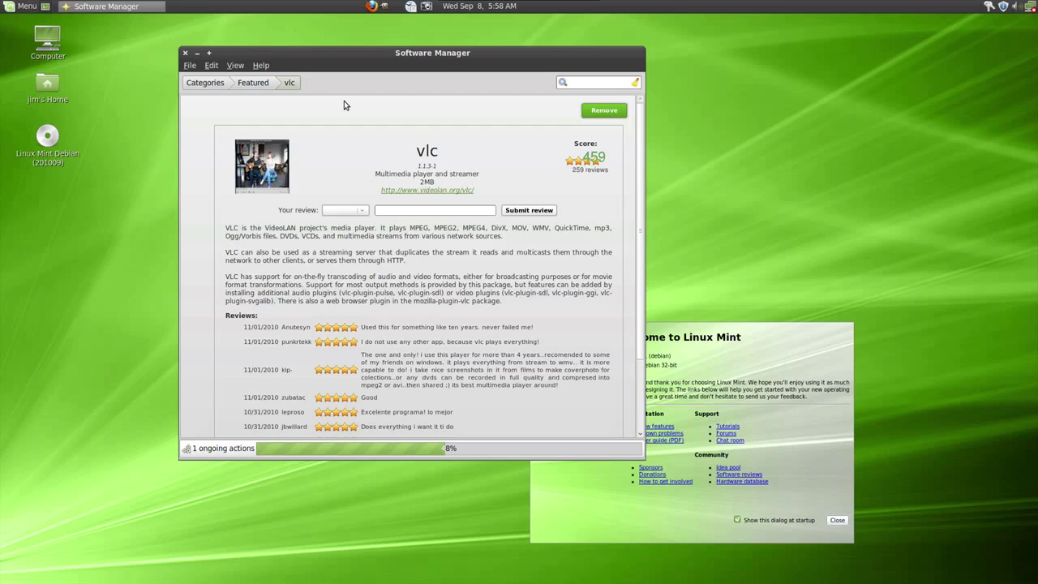
Open Firefox and pause the Lady Gaga - Bad Romance video on YouTube
{"action": "left_click", "coordinate": [370, 7]}
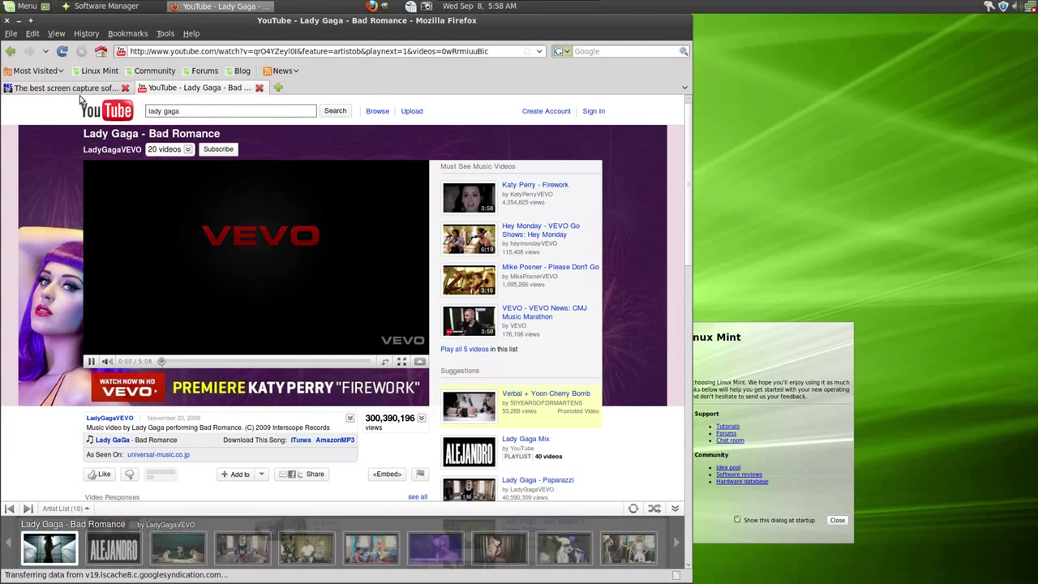
{"action": "left_click", "coordinate": [94, 361]}
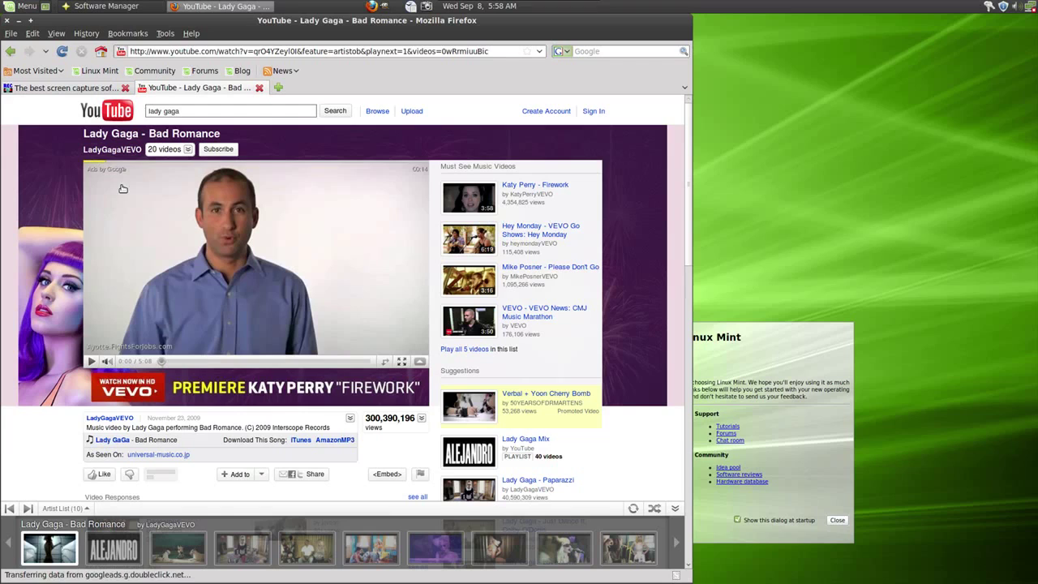
Close the screen capture software forum tab and open the Community bookmark in a new tab
{"action": "left_click", "coordinate": [39, 89]}
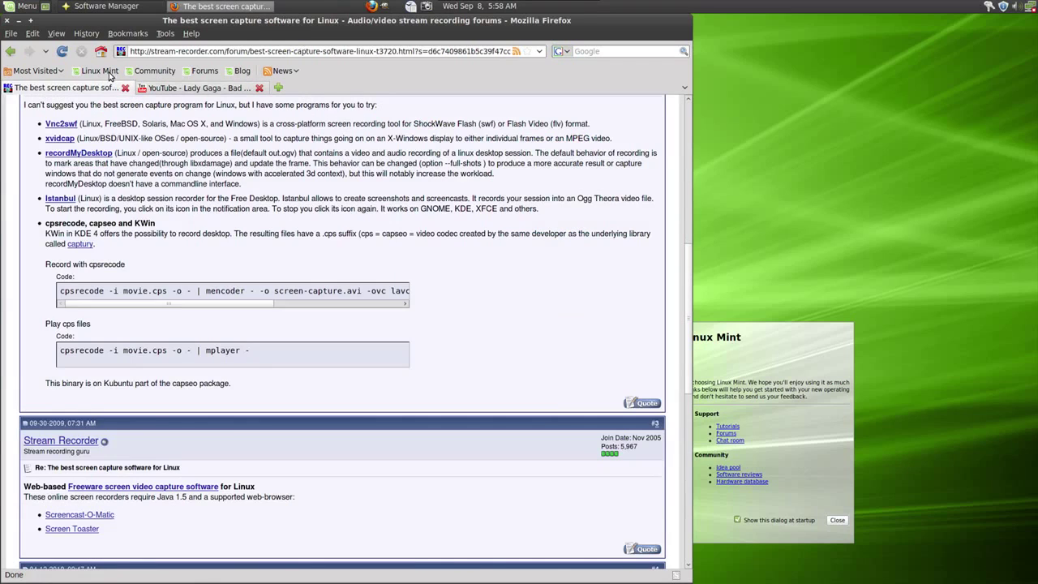
{"action": "left_click", "coordinate": [146, 70]}
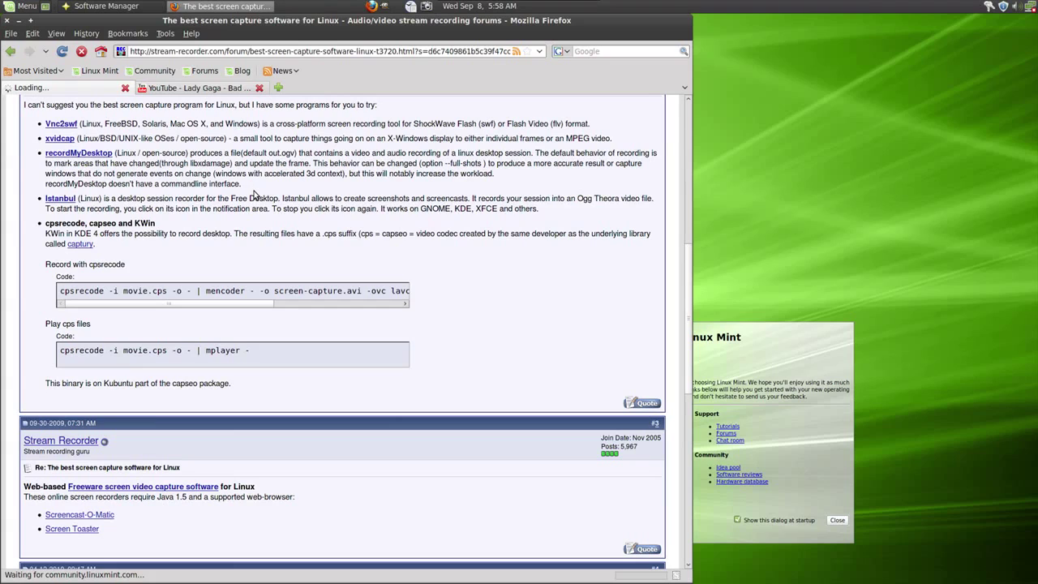
{"action": "left_click", "coordinate": [125, 87]}
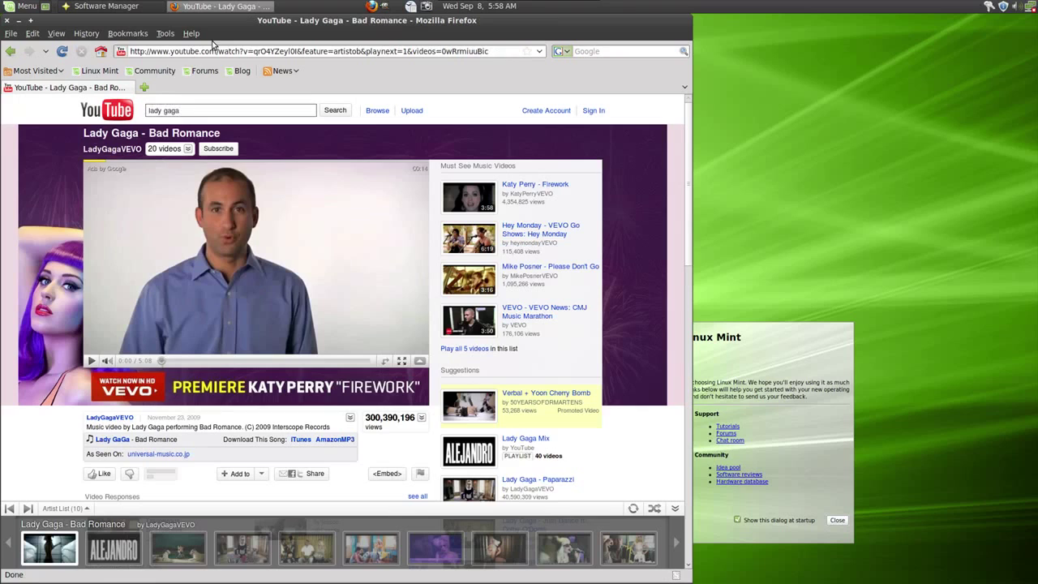
{"action": "right_click", "coordinate": [161, 77]}
{"action": "left_click", "coordinate": [186, 105]}
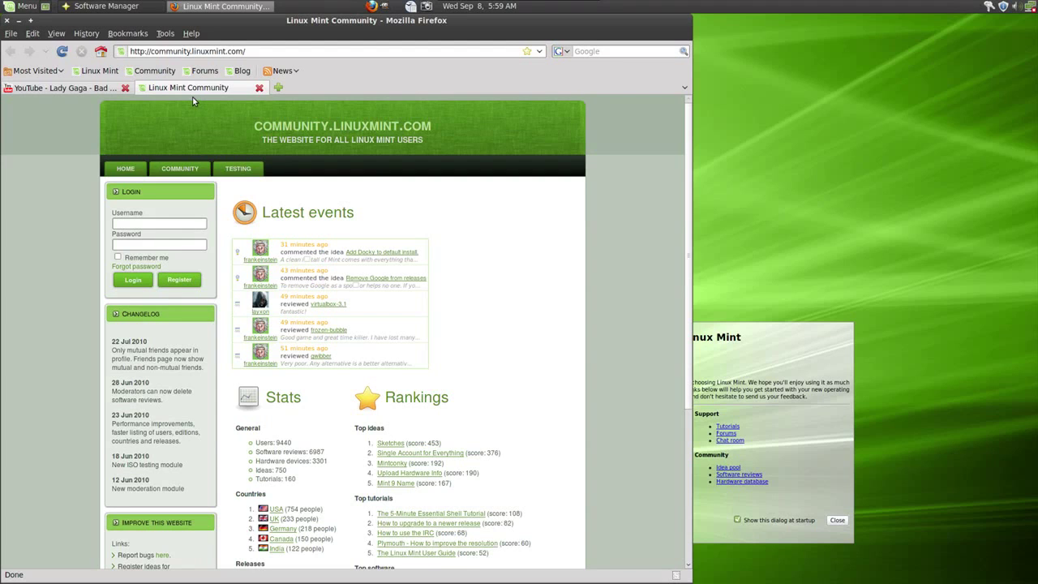
Return to the YouTube page to pause the playing video, and quit Firefox with its tabs saved
{"action": "left_click", "coordinate": [103, 94]}
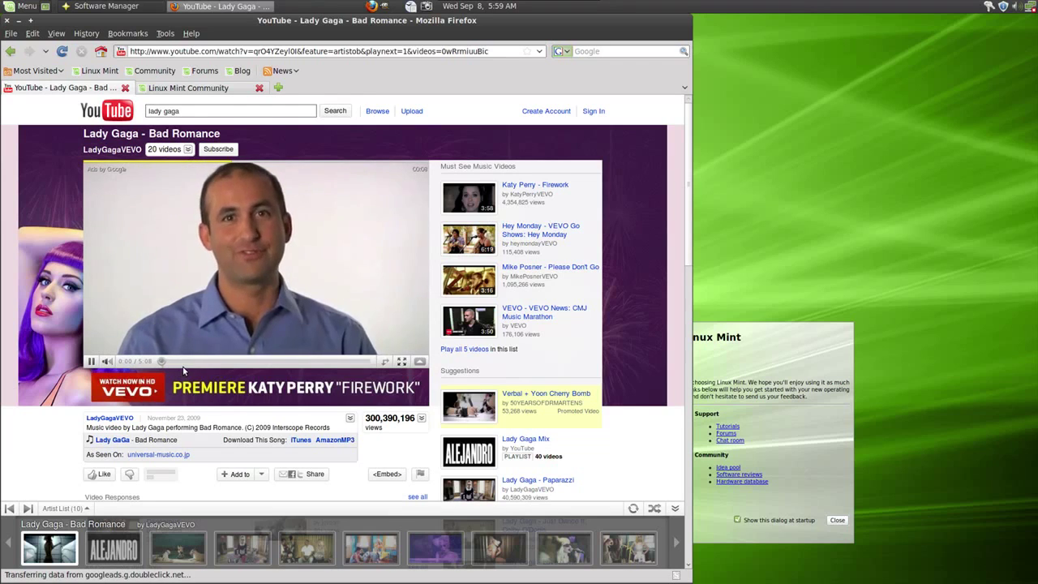
{"action": "mouse_move", "coordinate": [108, 357]}
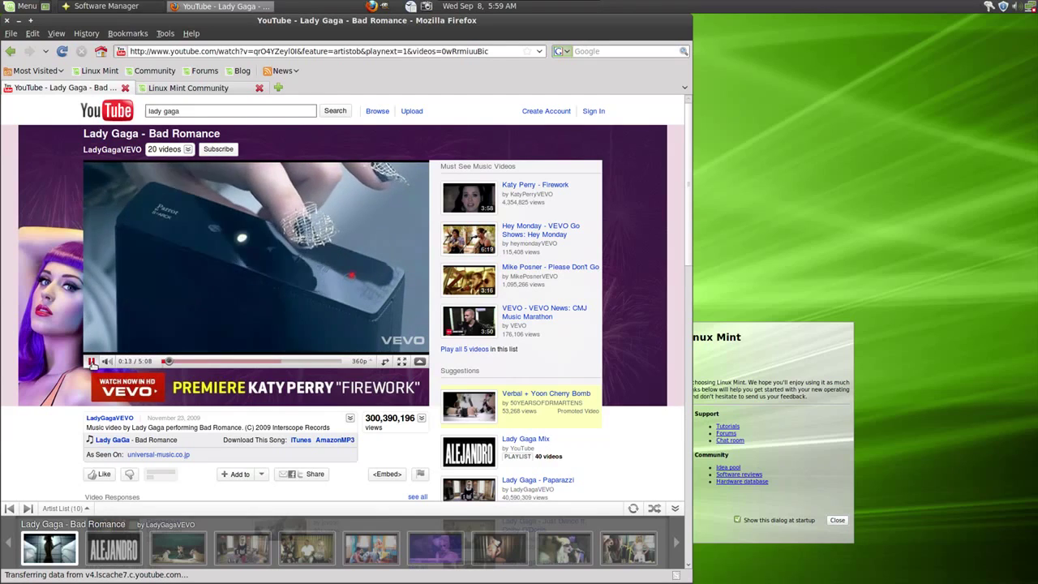
{"action": "left_click", "coordinate": [90, 362]}
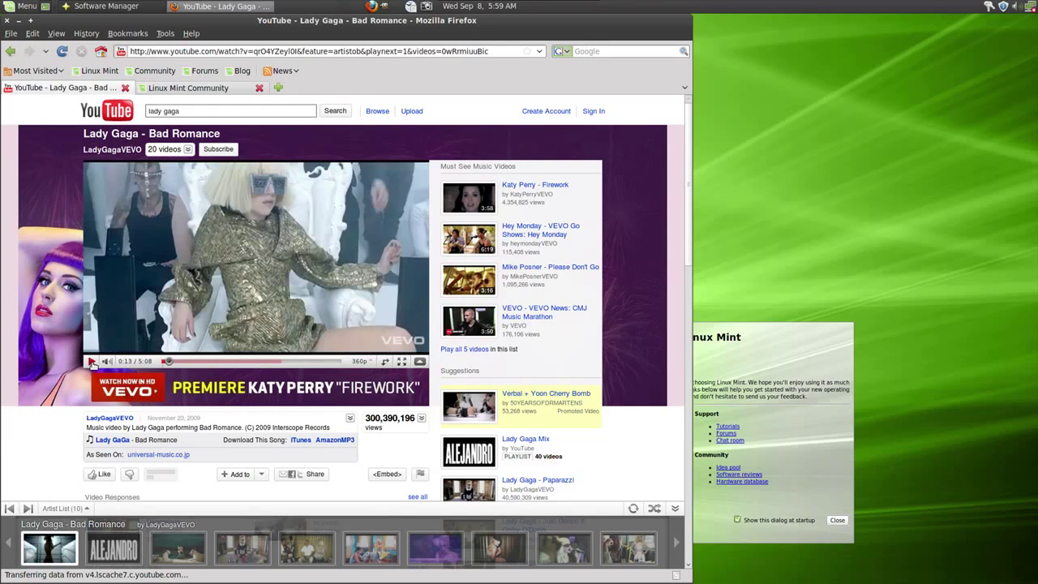
{"action": "left_click", "coordinate": [7, 20]}
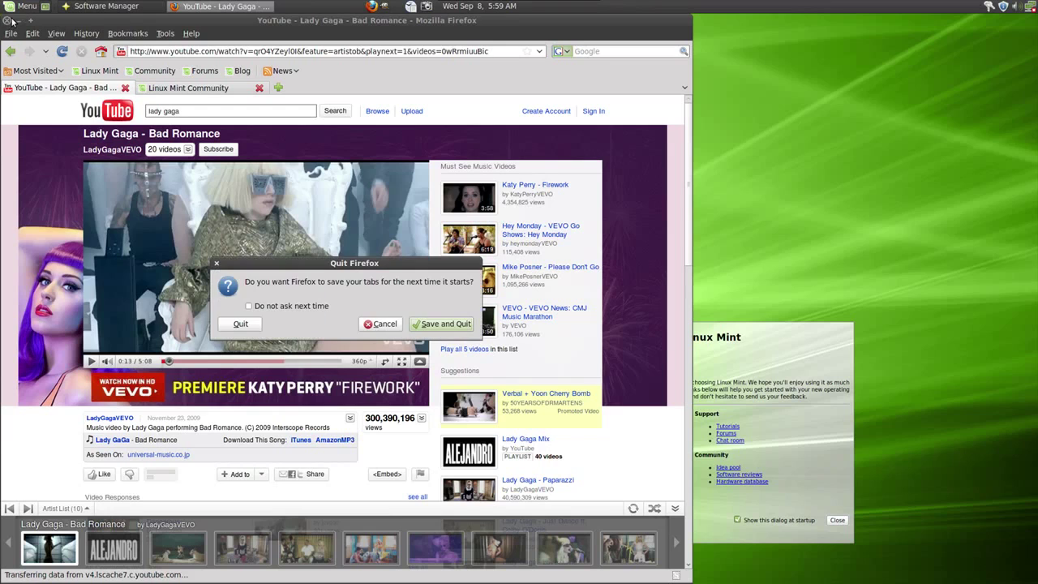
{"action": "left_click", "coordinate": [430, 324]}
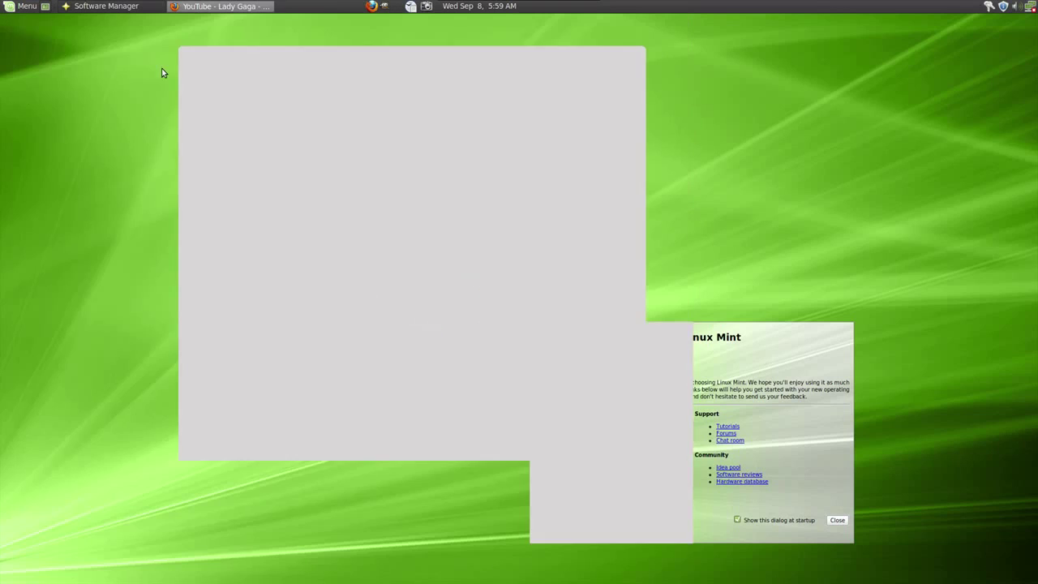
Look through the Sound & Video applications in the Mint menu and close the menu
{"action": "left_click", "coordinate": [21, 5]}
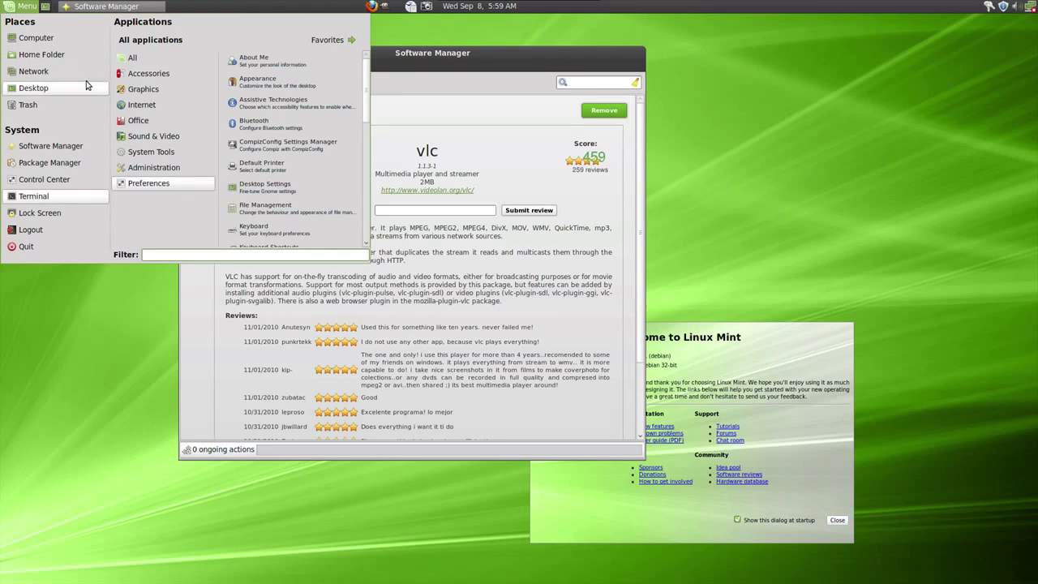
{"action": "mouse_move", "coordinate": [142, 136]}
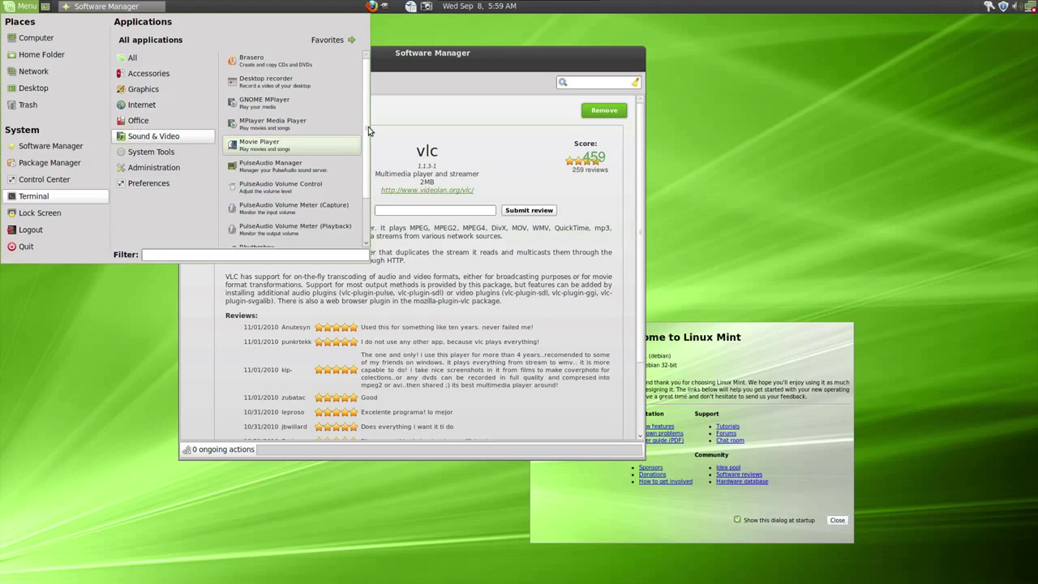
{"action": "left_click_drag", "start_coordinate": [369, 126], "coordinate": [372, 170]}
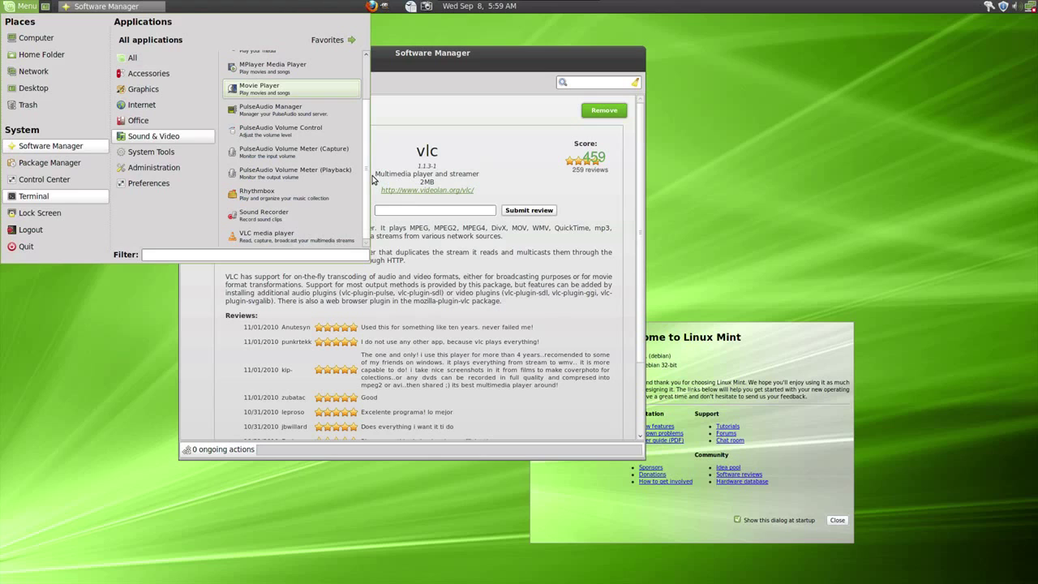
{"action": "left_click_drag", "start_coordinate": [369, 173], "coordinate": [369, 96]}
{"action": "left_click", "coordinate": [372, 96]}
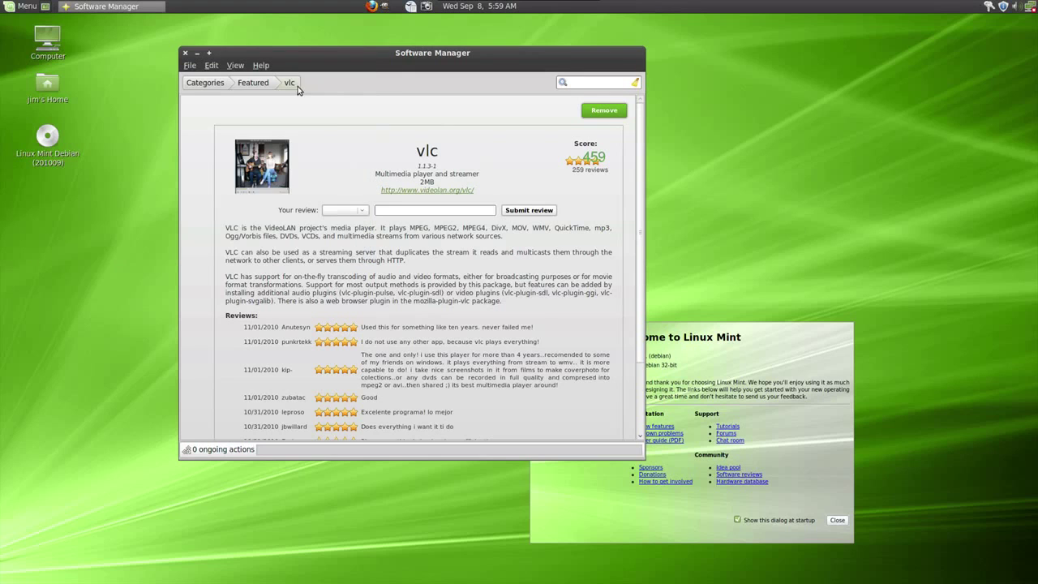
Look at the packages in the Software Manager's Sound and video category and return to the category overview
{"action": "left_click", "coordinate": [222, 83]}
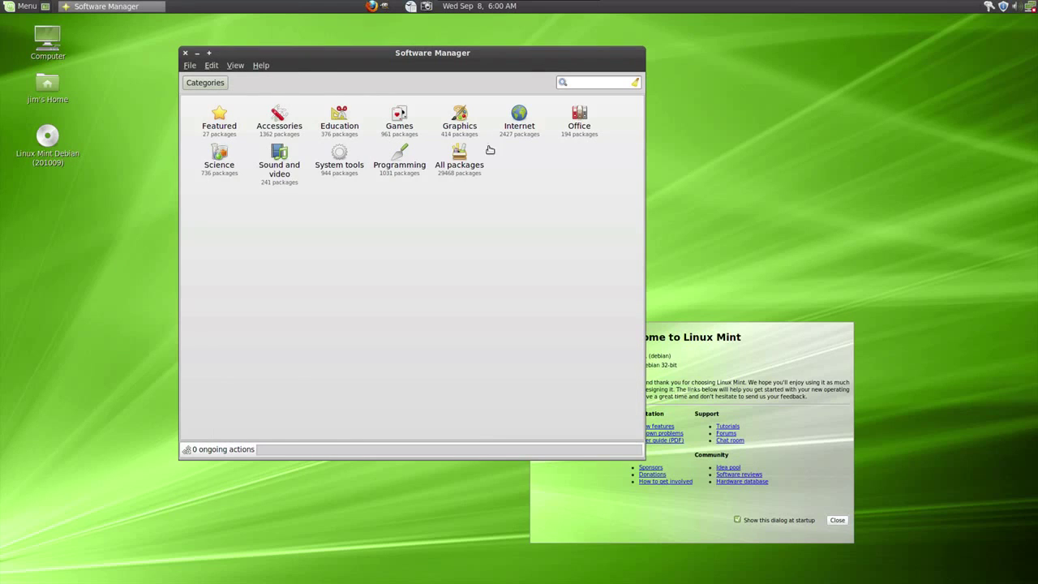
{"action": "left_click", "coordinate": [273, 174]}
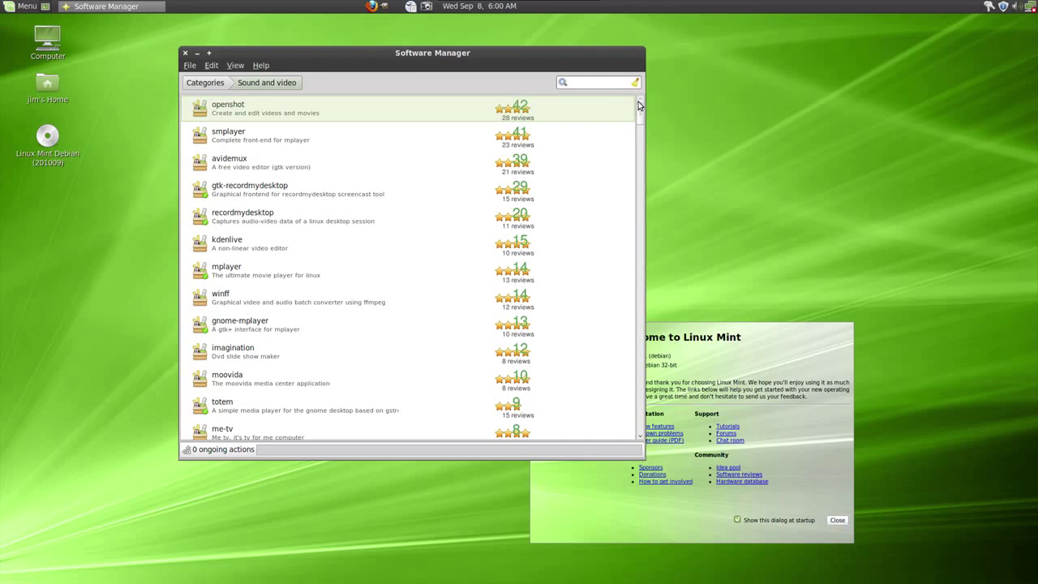
{"action": "left_click_drag", "start_coordinate": [640, 110], "coordinate": [617, 32]}
{"action": "left_click", "coordinate": [207, 83]}
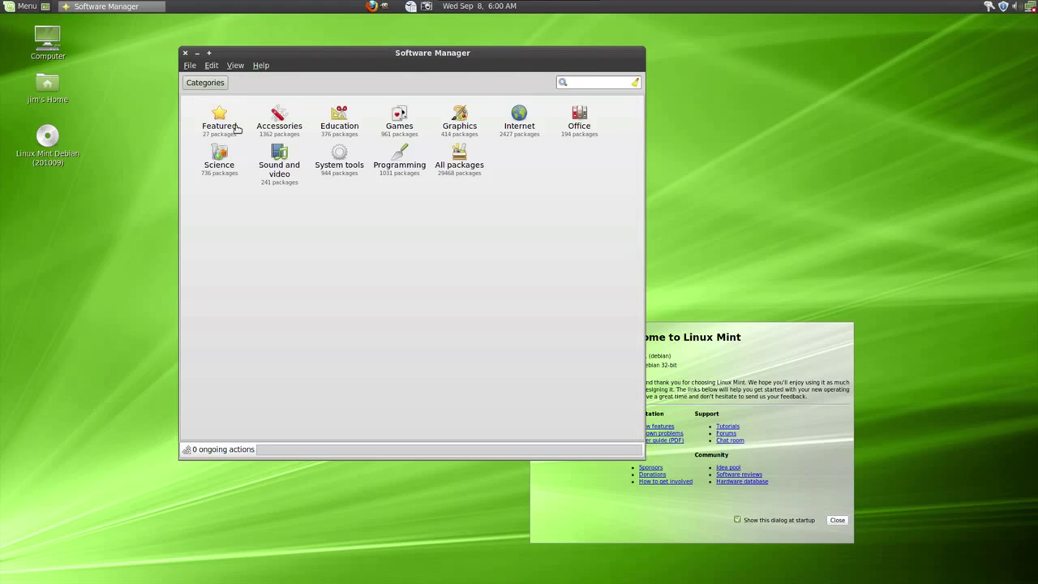
Look through the Sound & Video, Internet and Accessories applications in the Mint menu, view the favorites, and return to all applications
{"action": "left_click", "coordinate": [30, 7]}
{"action": "mouse_move", "coordinate": [173, 106]}
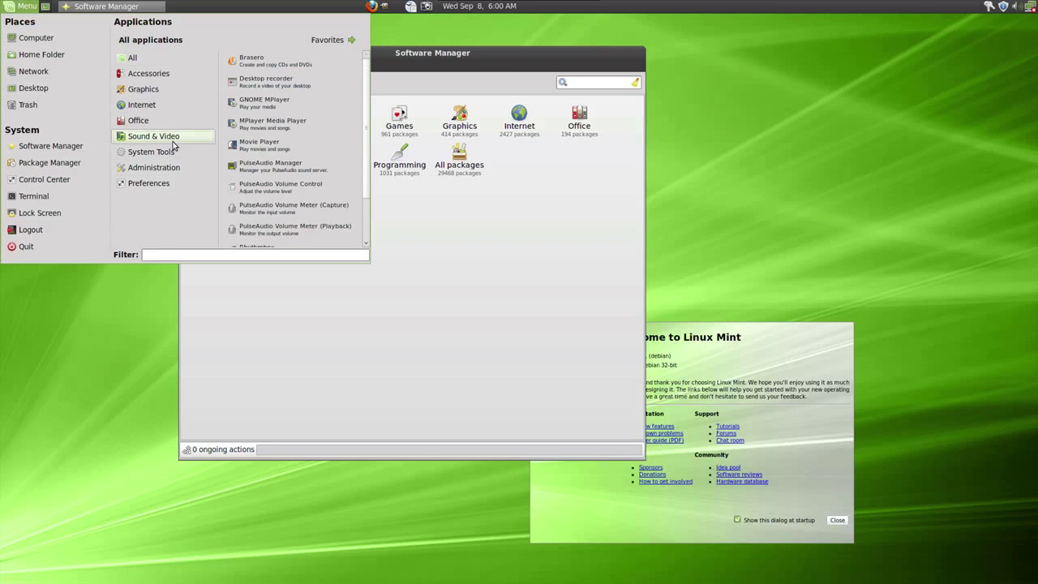
{"action": "mouse_move", "coordinate": [172, 126]}
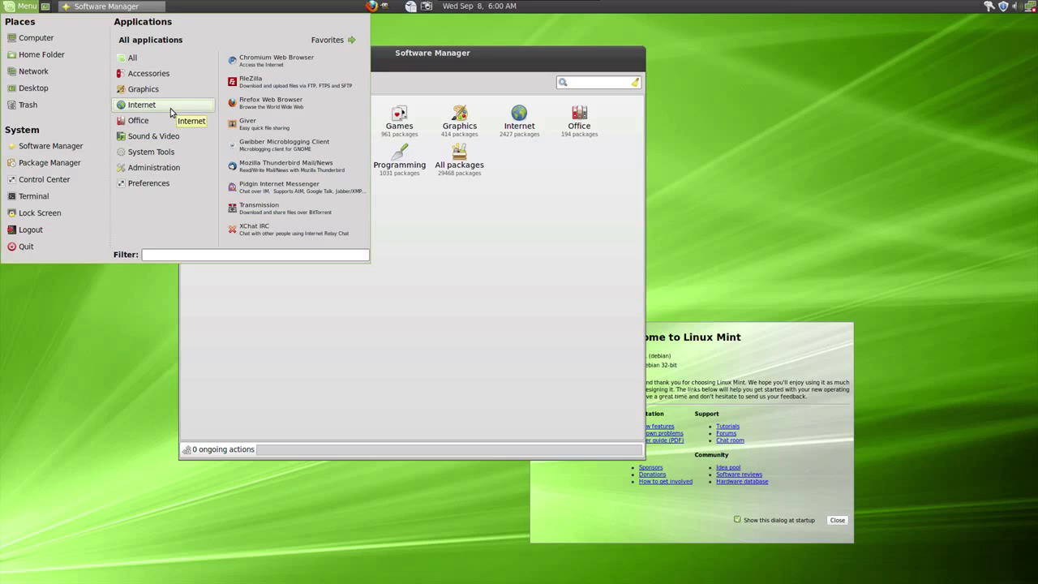
{"action": "mouse_move", "coordinate": [164, 82]}
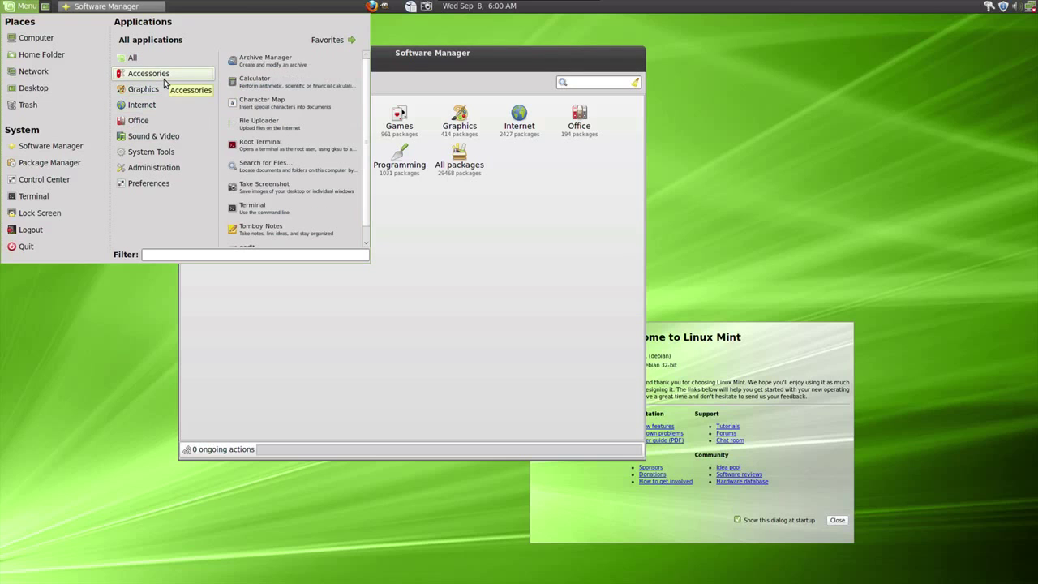
{"action": "left_click", "coordinate": [321, 45]}
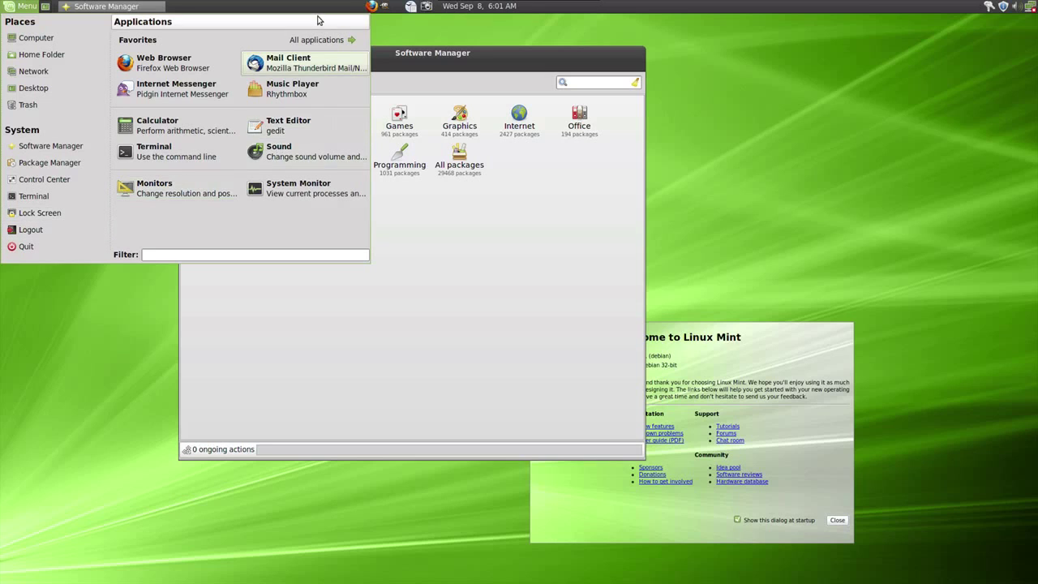
{"action": "left_click", "coordinate": [318, 39]}
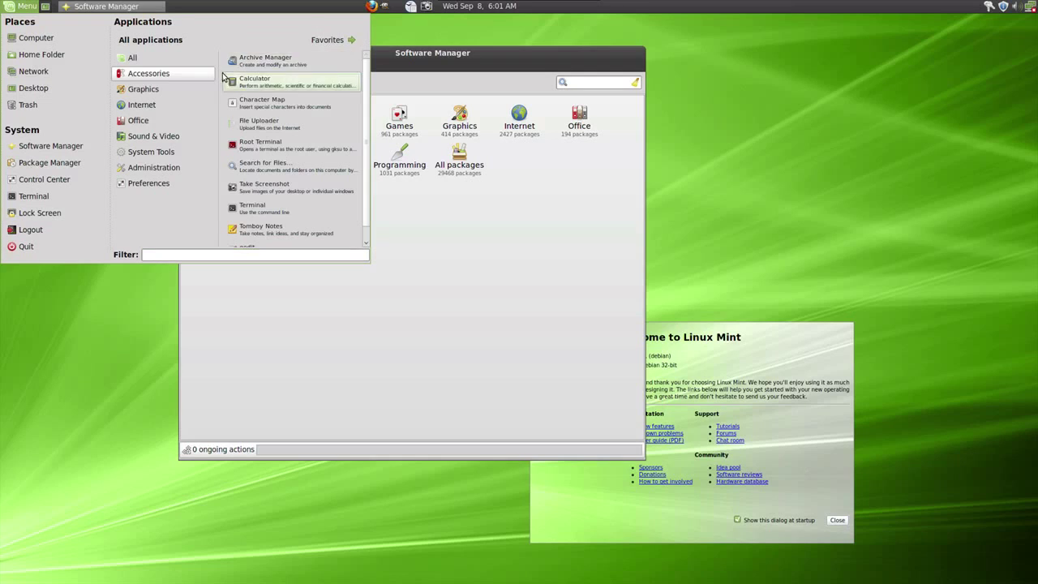
Look through the Internet, Office, Sound & Video and Preferences categories of the Mint menu and close the menu
{"action": "mouse_move", "coordinate": [143, 89]}
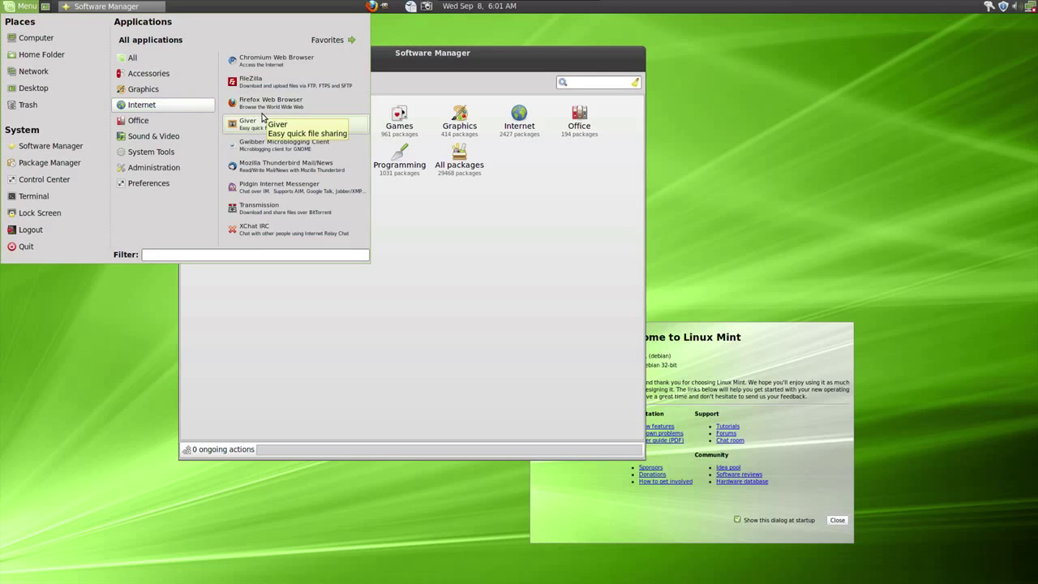
{"action": "mouse_move", "coordinate": [158, 125]}
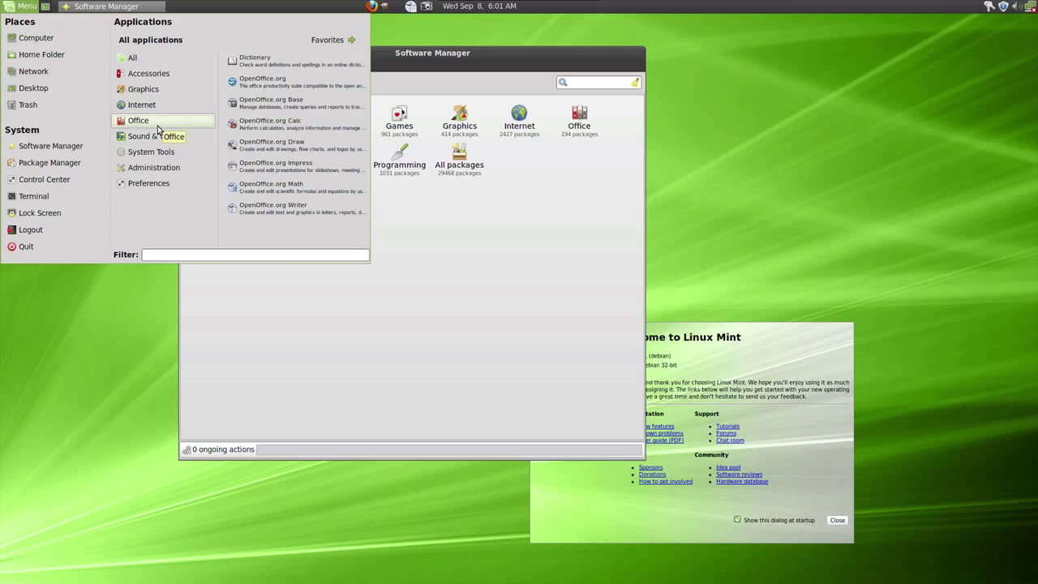
{"action": "mouse_move", "coordinate": [203, 136]}
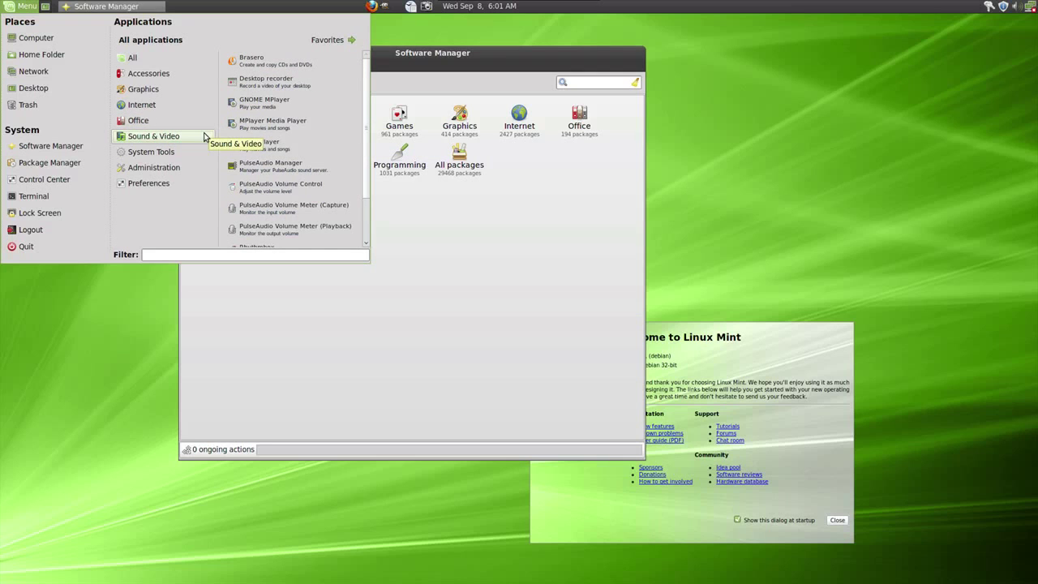
{"action": "mouse_move", "coordinate": [198, 103]}
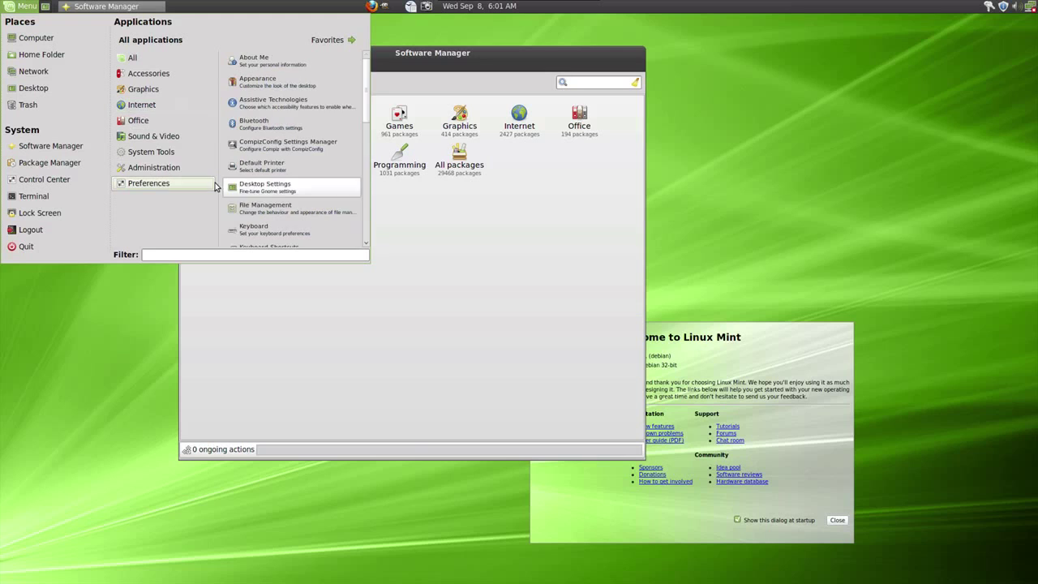
{"action": "left_click", "coordinate": [554, 294]}
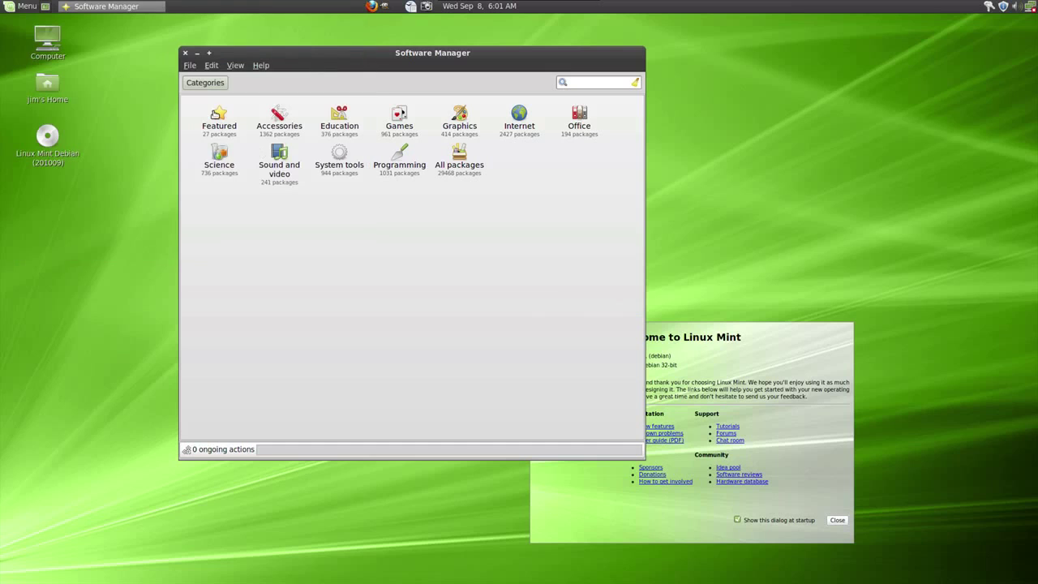
Open Software Sources from the Software Manager, examine the third-party software repositories, and return to the LinuxMint Software sources
{"action": "left_click", "coordinate": [211, 66]}
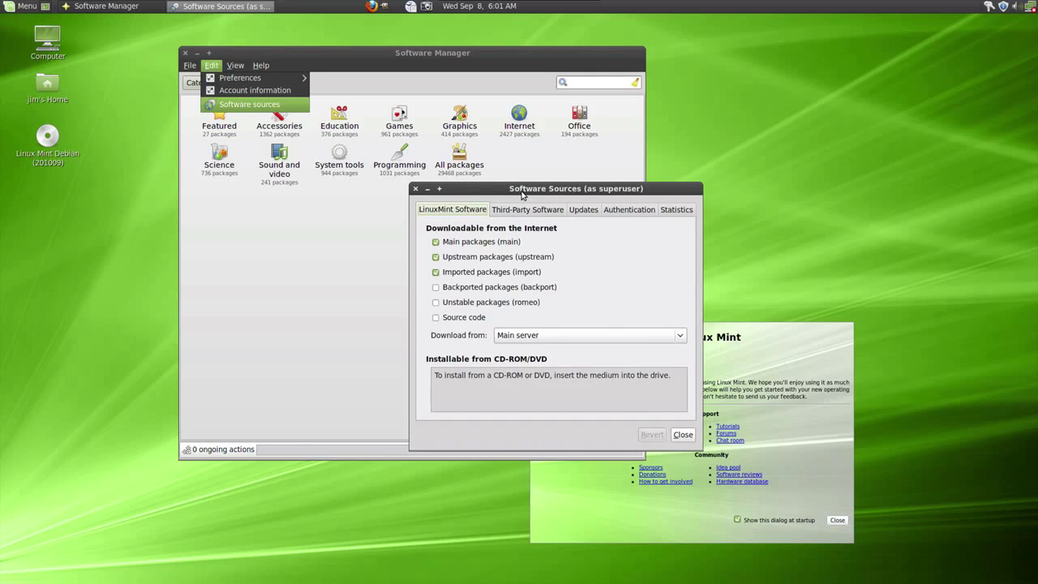
{"action": "left_click_drag", "start_coordinate": [525, 194], "coordinate": [425, 185]}
{"action": "left_click", "coordinate": [448, 202]}
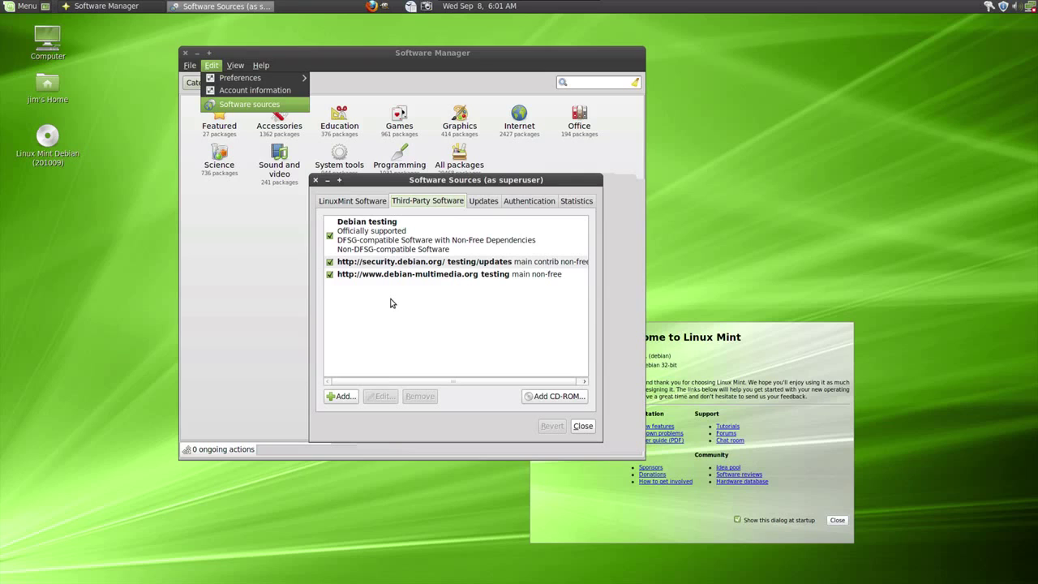
{"action": "left_click", "coordinate": [365, 208]}
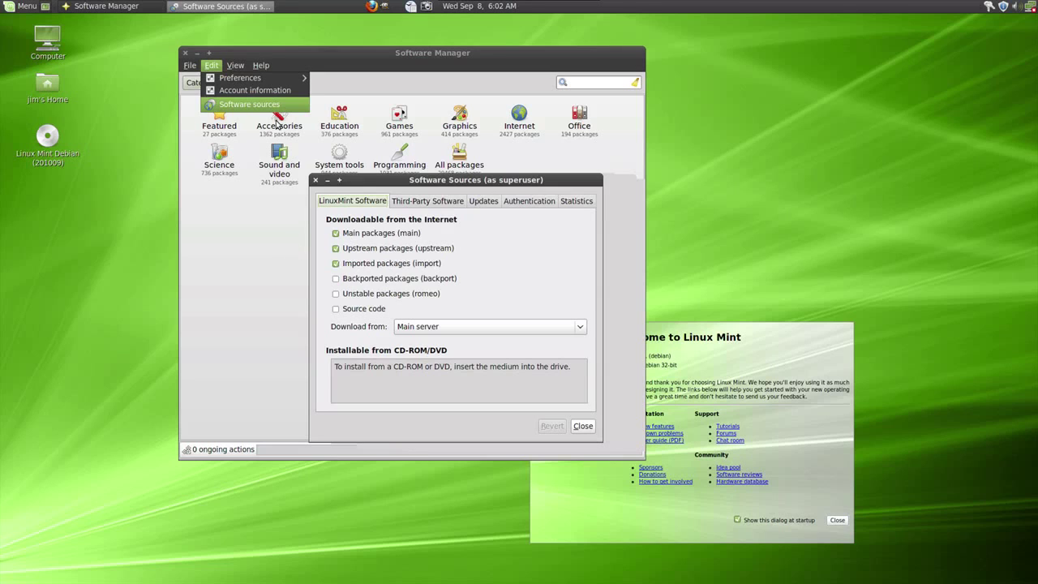
Close the Software Manager by forcing it to quit, leaving Software Sources open
{"action": "left_click", "coordinate": [185, 55]}
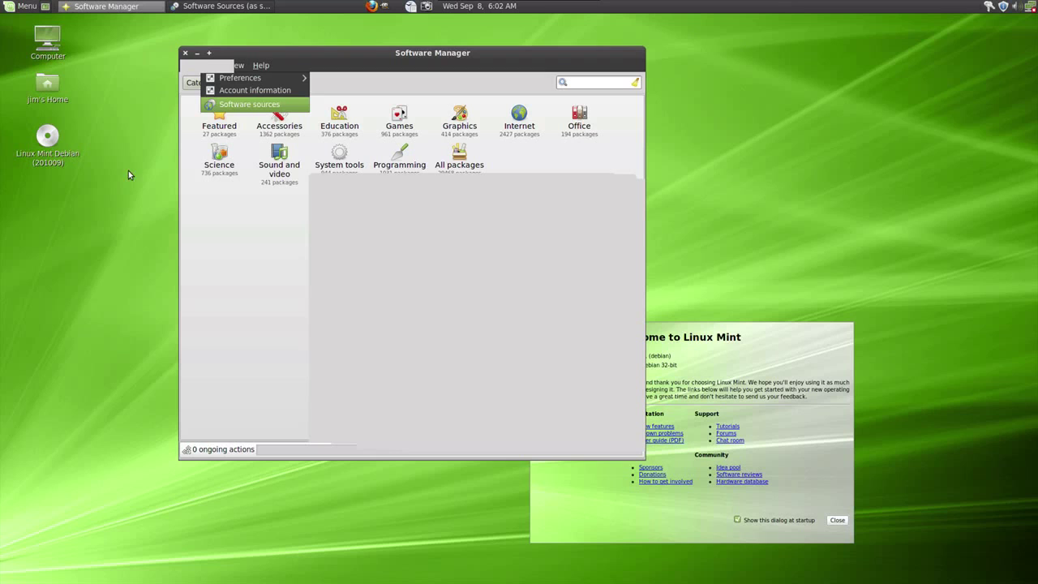
{"action": "left_click", "coordinate": [186, 53]}
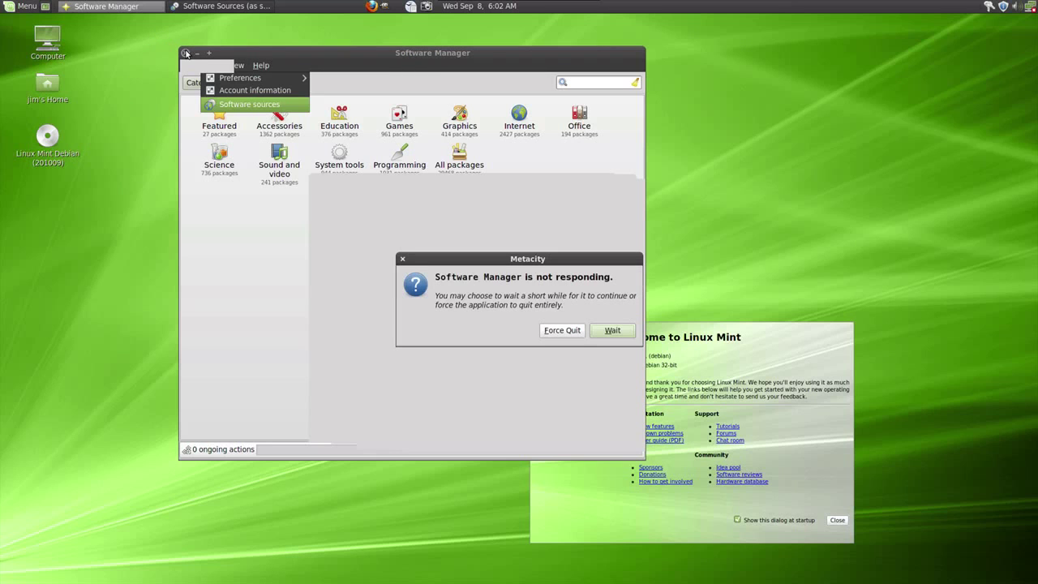
{"action": "left_click", "coordinate": [551, 331]}
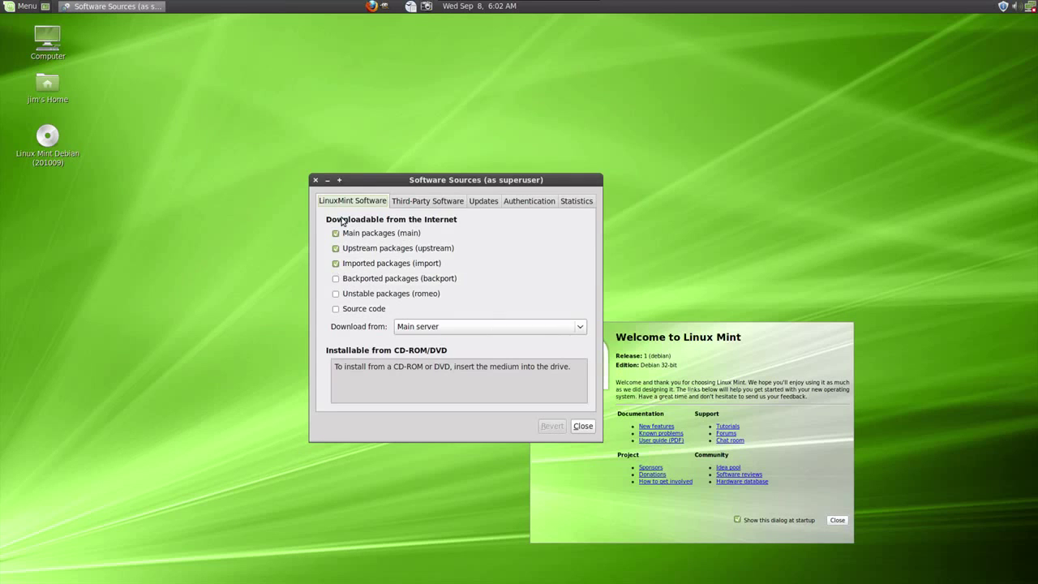
Move the Software Sources window to the upper part of the desktop, clear of the Welcome to Linux Mint window
{"action": "left_click_drag", "start_coordinate": [366, 181], "coordinate": [360, 105]}
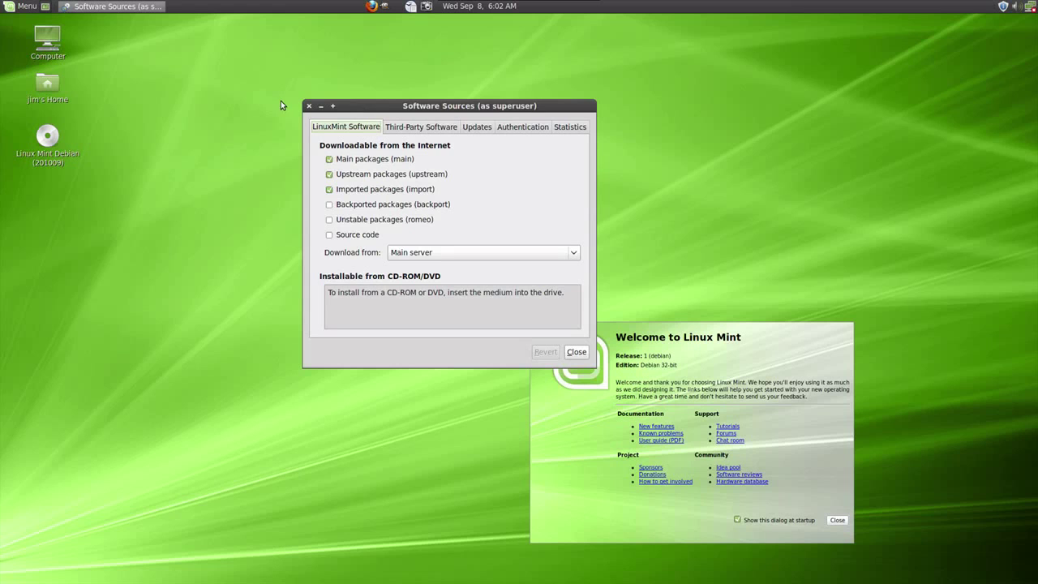
{"action": "left_click_drag", "start_coordinate": [381, 106], "coordinate": [283, 70]}
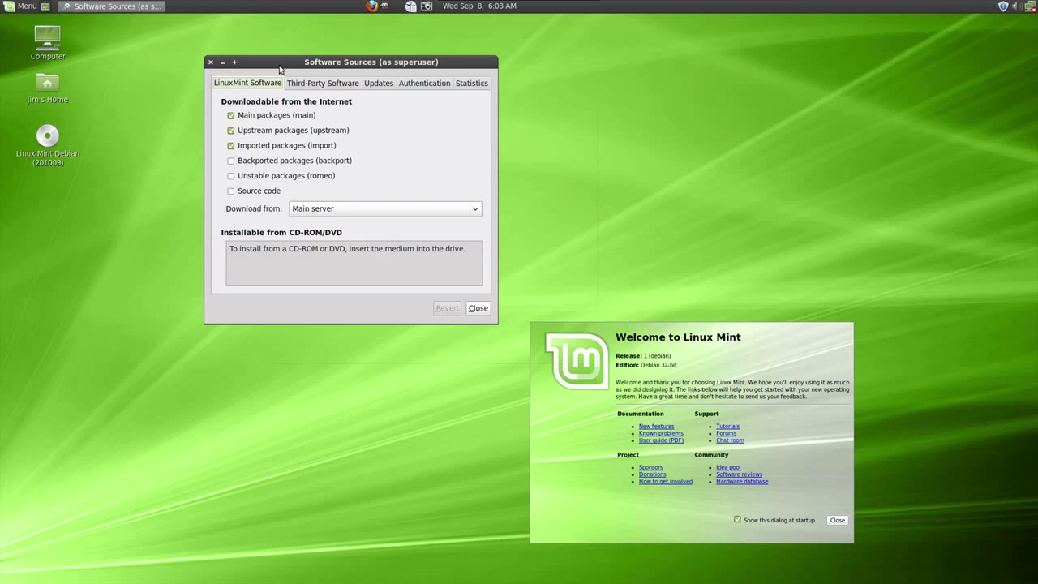
{"action": "left_click_drag", "start_coordinate": [251, 61], "coordinate": [304, 54]}
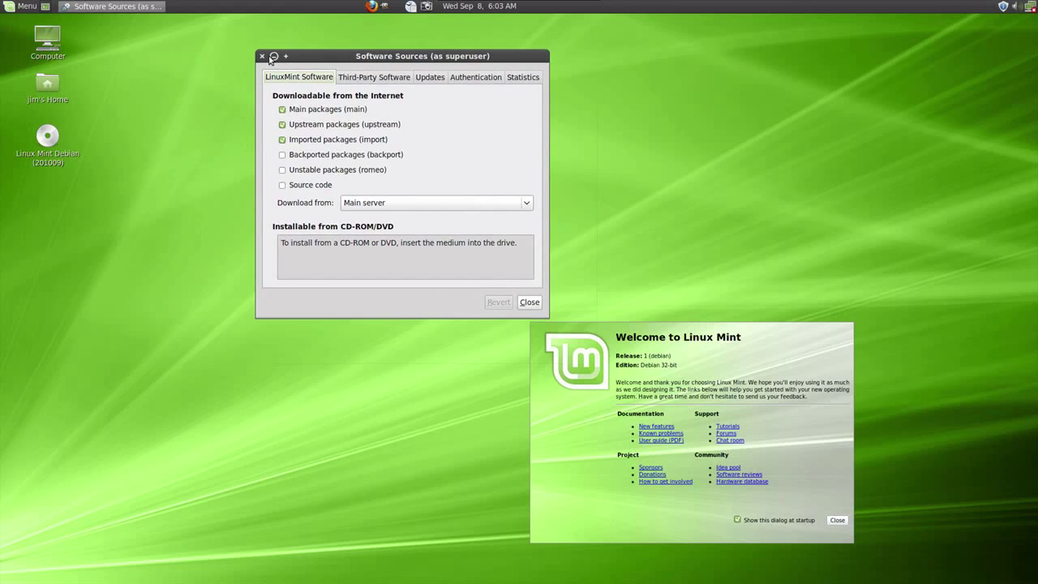